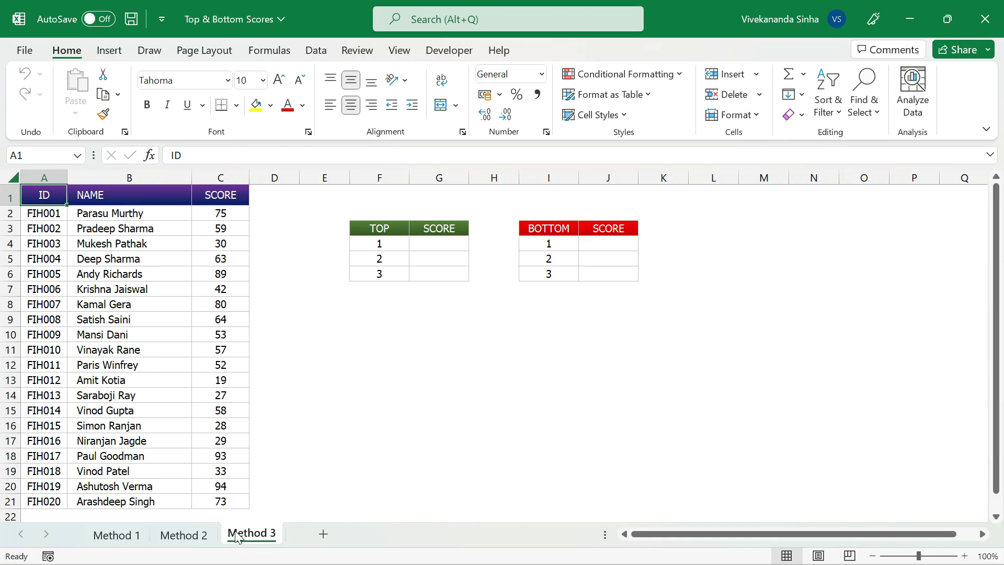
- Open the Method 1 sheet and examine the name and score columns and the blank top-three and bottom-three tables
{"action": "left_click", "coordinate": [126, 534]}
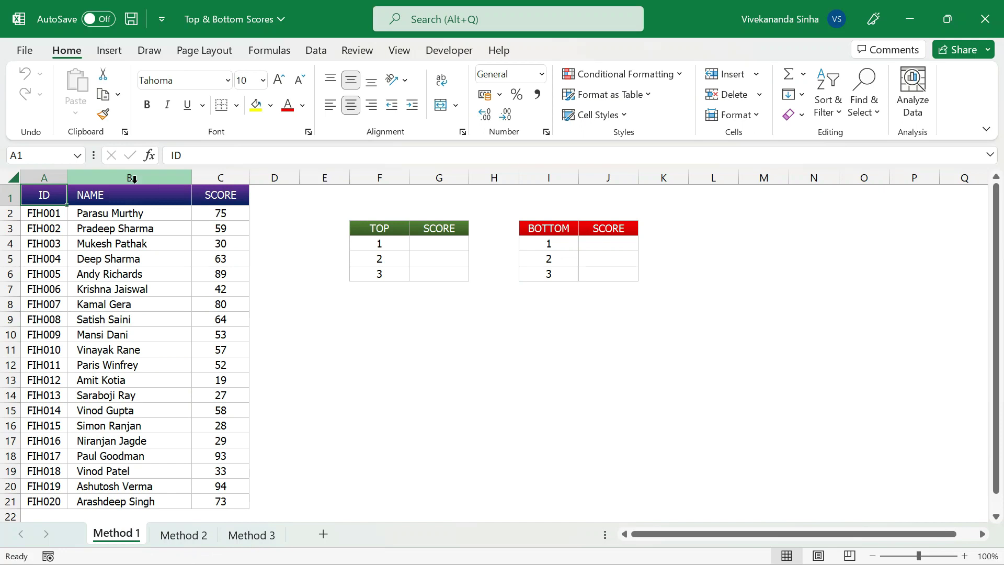
{"action": "left_click", "coordinate": [106, 174]}
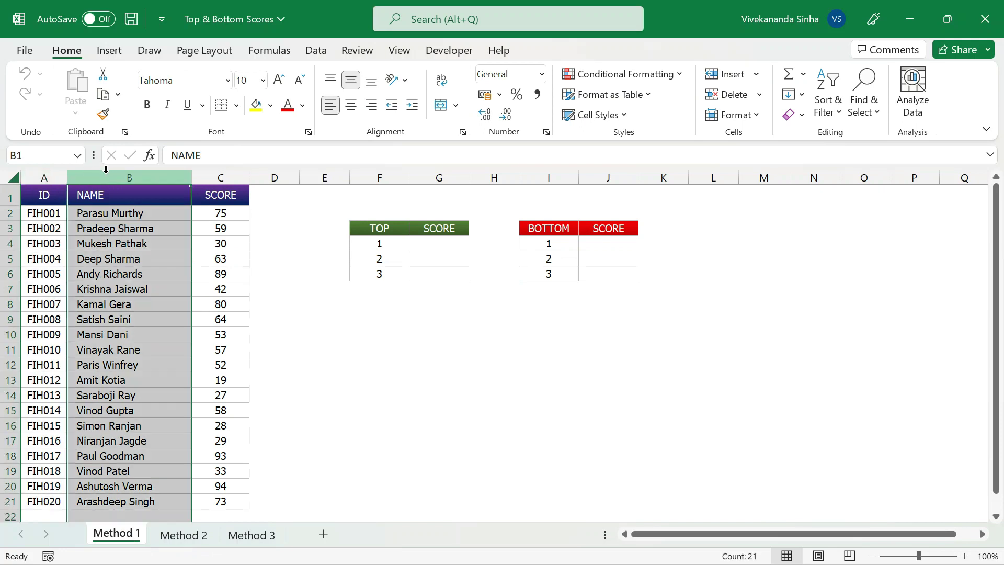
{"action": "left_click", "coordinate": [211, 211]}
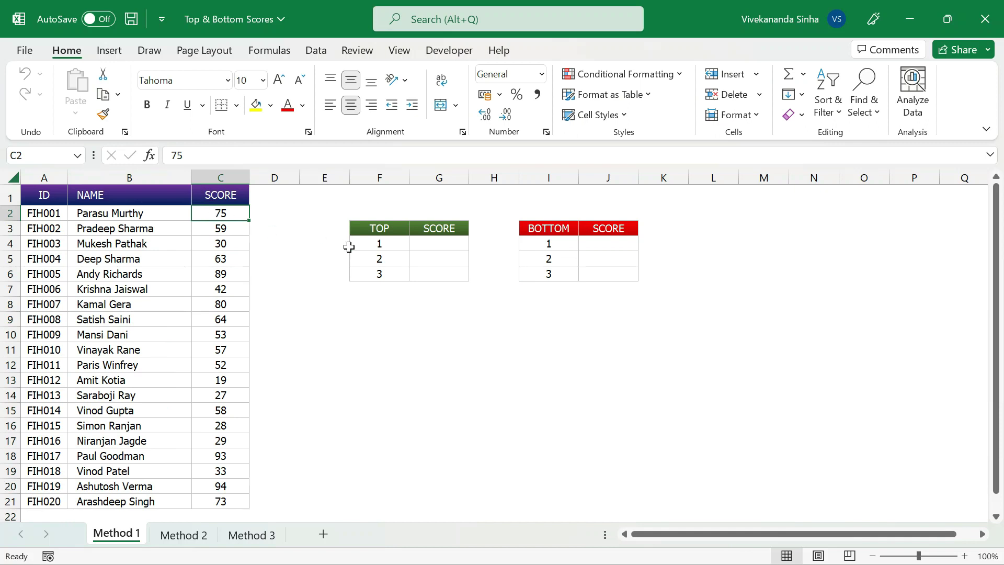
{"action": "left_click_drag", "start_coordinate": [432, 242], "coordinate": [434, 271]}
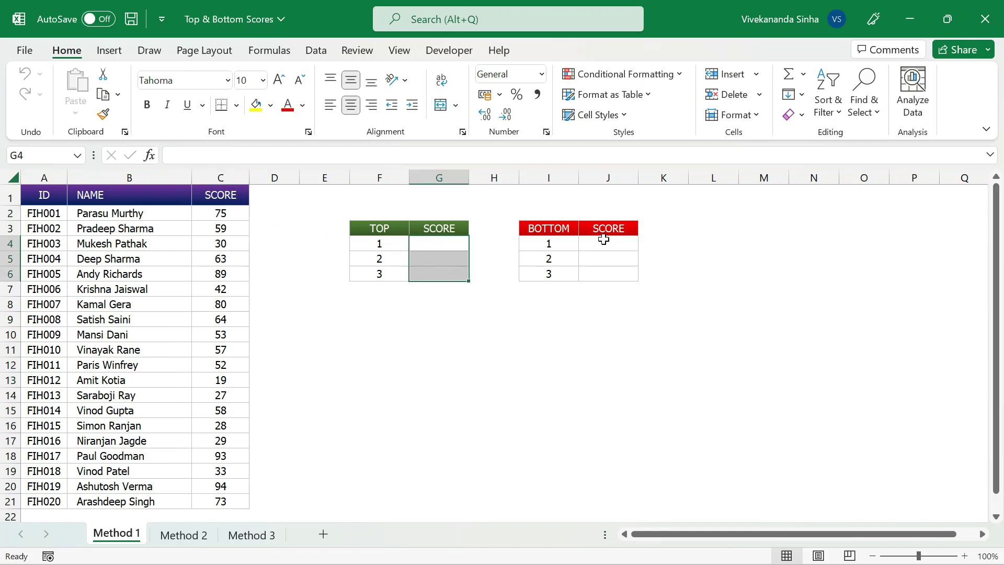
{"action": "left_click_drag", "start_coordinate": [608, 242], "coordinate": [609, 271]}
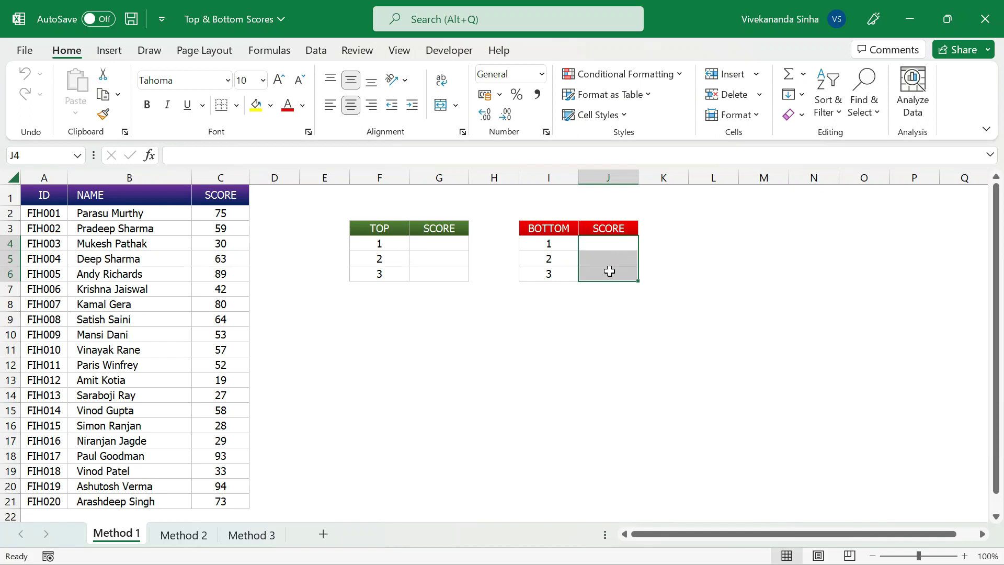
{"action": "left_click", "coordinate": [414, 238]}
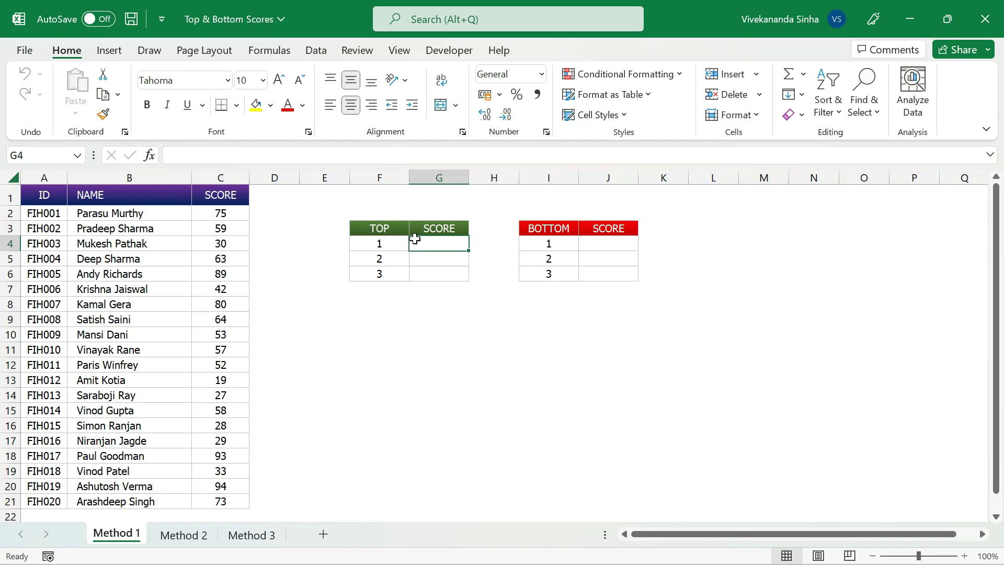
{"action": "left_click", "coordinate": [398, 243]}
{"action": "left_click", "coordinate": [392, 261]}
{"action": "left_click", "coordinate": [389, 276]}
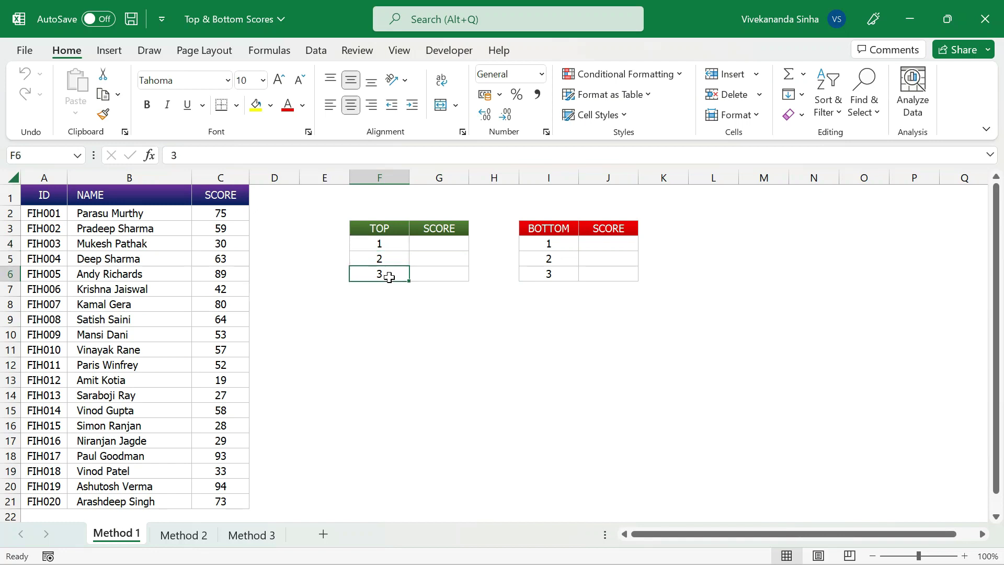
- Enter =LARGE($C$2:$C$21,F4) in cell G4 for the highest score
{"action": "left_click", "coordinate": [443, 244]}
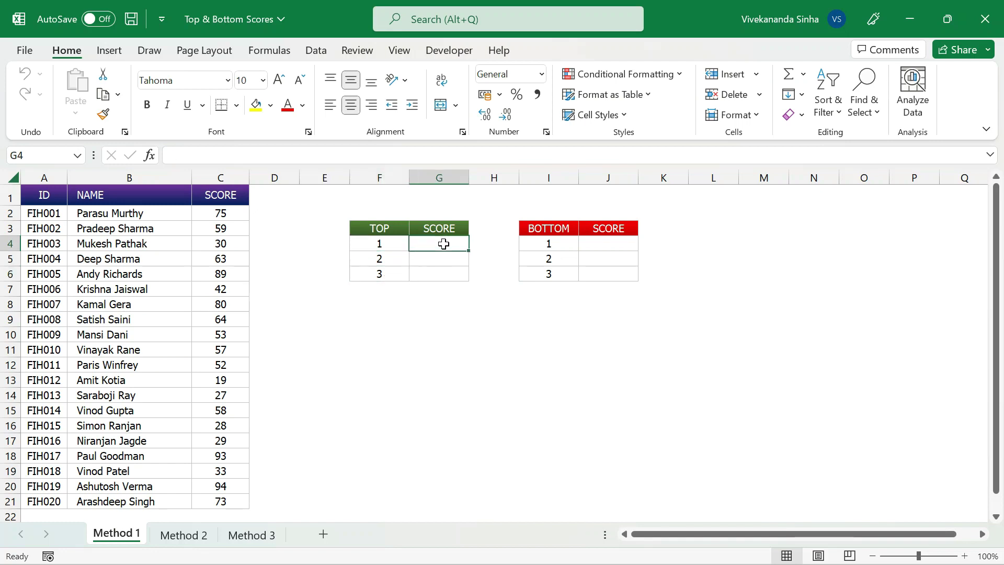
{"action": "type", "text": "=large"}
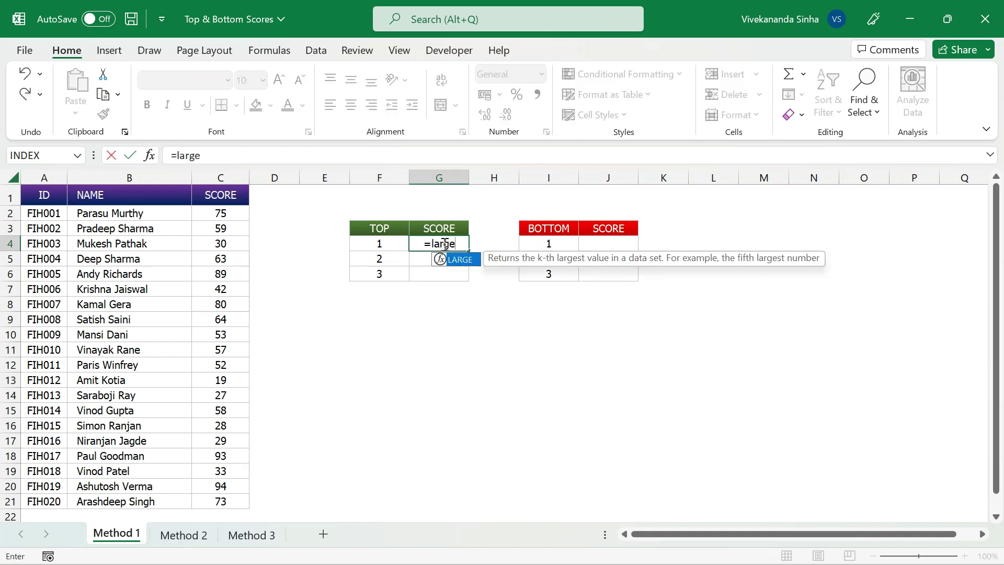
{"action": "key", "text": "Tab"}
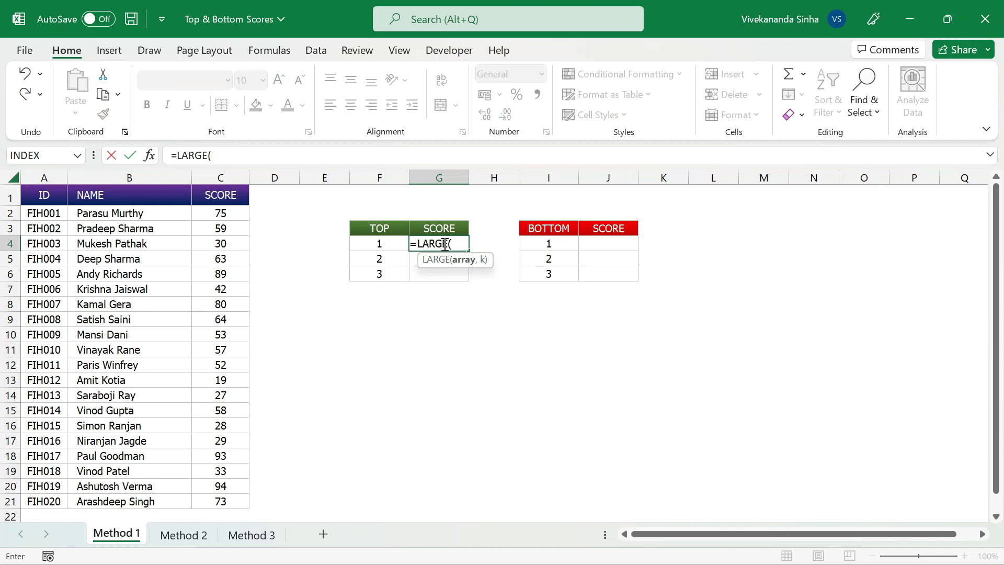
{"action": "left_click", "coordinate": [230, 214]}
{"action": "key", "text": "ctrl+shift+Down"}
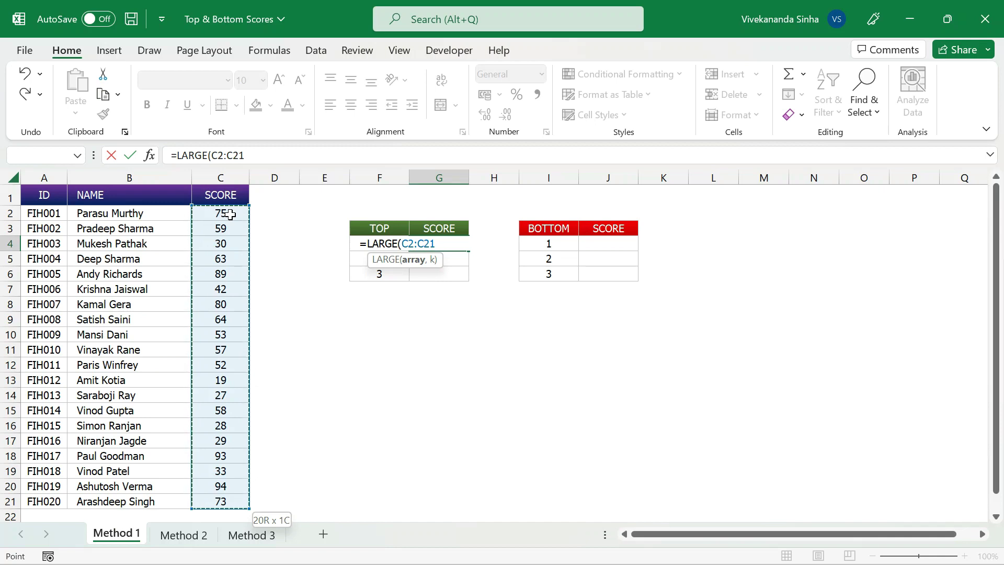
{"action": "key", "text": "F4"}
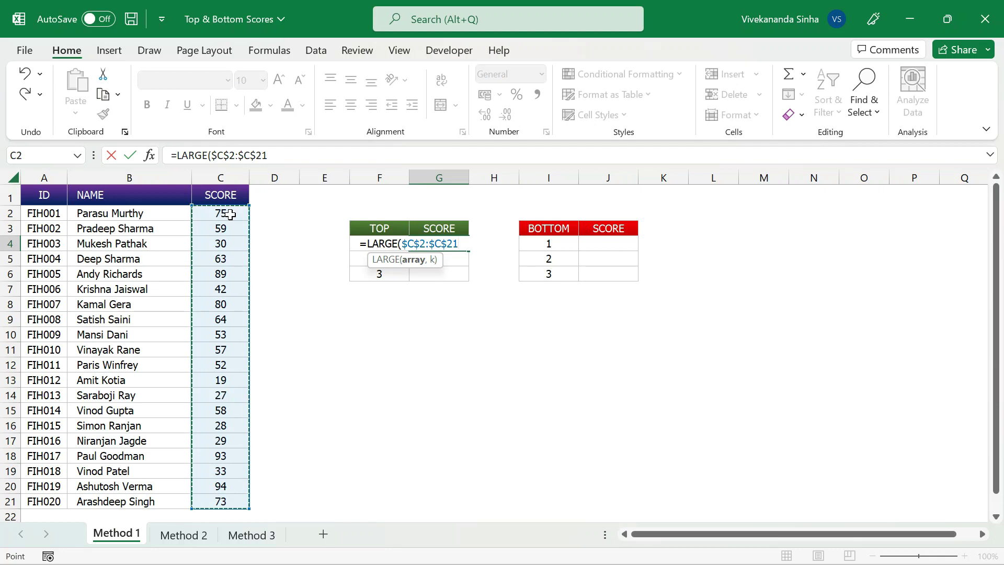
{"action": "type", "text": ","}
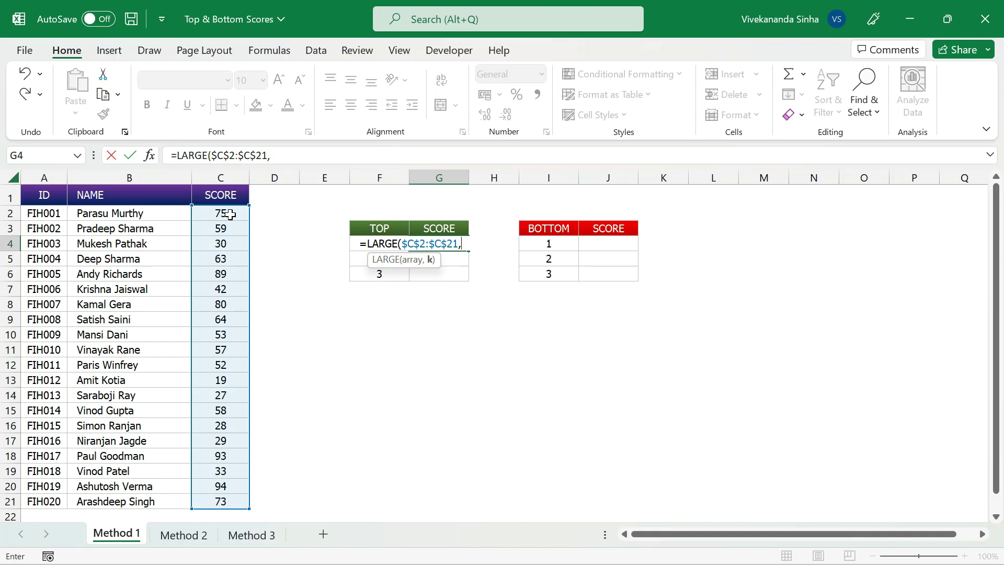
{"action": "left_click", "coordinate": [356, 262]}
{"action": "key", "text": "Up"}
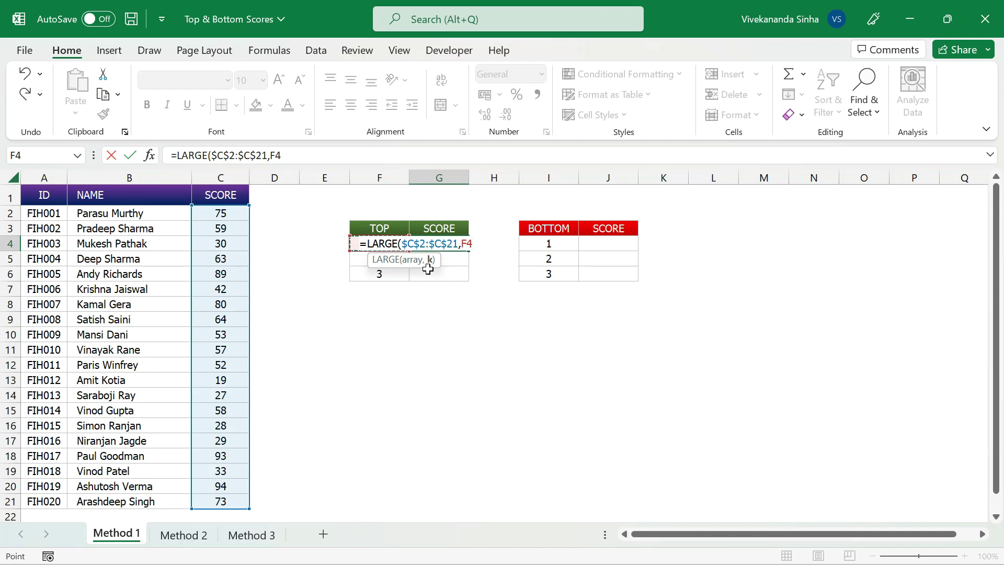
{"action": "type", "text": ")"}
{"action": "key", "text": "Return"}
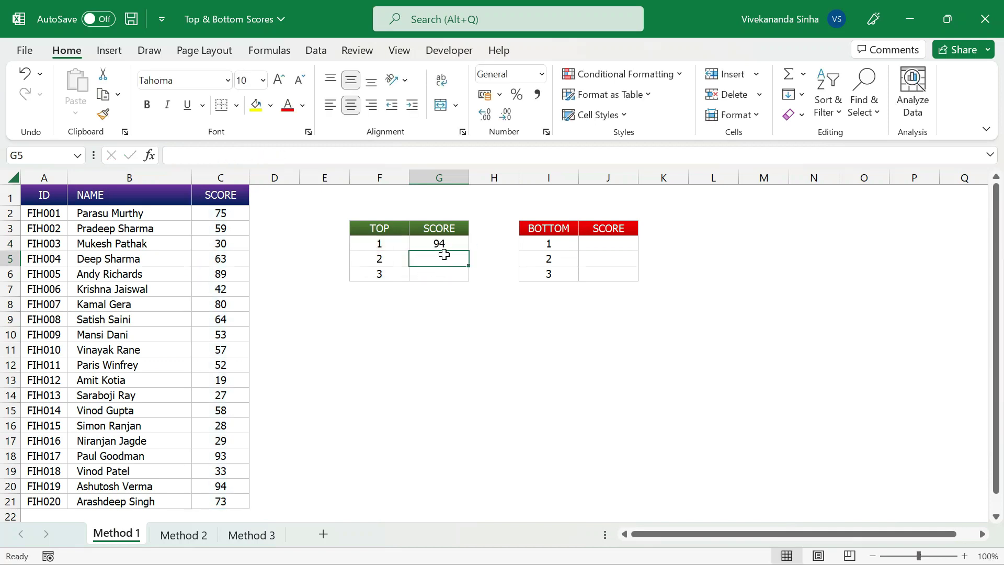
- Fill the LARGE formula from G4 down through G6 and check the copied formulas
{"action": "left_click", "coordinate": [442, 243]}
{"action": "mouse_move", "coordinate": [469, 251]}
{"action": "left_mouse_down"}
{"action": "mouse_move", "coordinate": [470, 273]}
{"action": "mouse_move", "coordinate": [470, 264]}
{"action": "left_mouse_up"}
{"action": "double_click", "coordinate": [450, 258]}
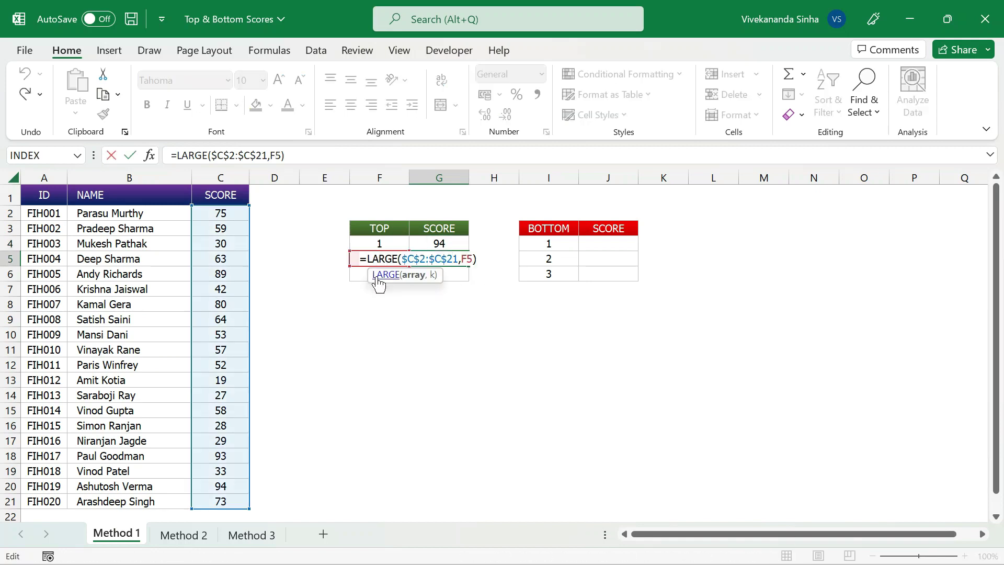
{"action": "key", "text": "Escape"}
{"action": "left_click_drag", "start_coordinate": [468, 266], "coordinate": [468, 276]}
{"action": "left_click", "coordinate": [450, 275]}
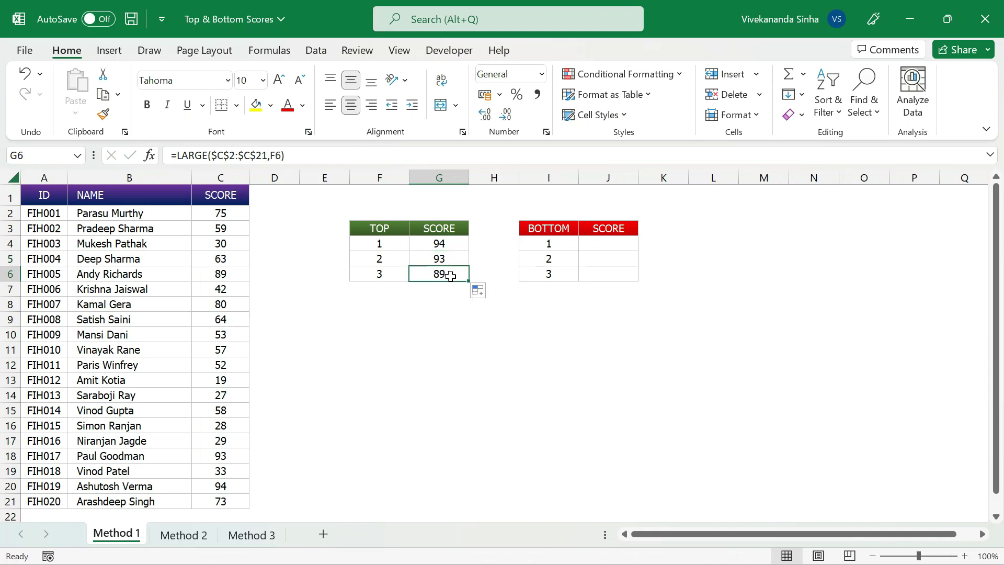
{"action": "left_click", "coordinate": [445, 245]}
{"action": "key", "text": "Down"}
{"action": "key", "text": "Down"}
- Enter =SMALL($C$2:$C$21,I4) in cell J4 for the lowest score
{"action": "left_click", "coordinate": [617, 244]}
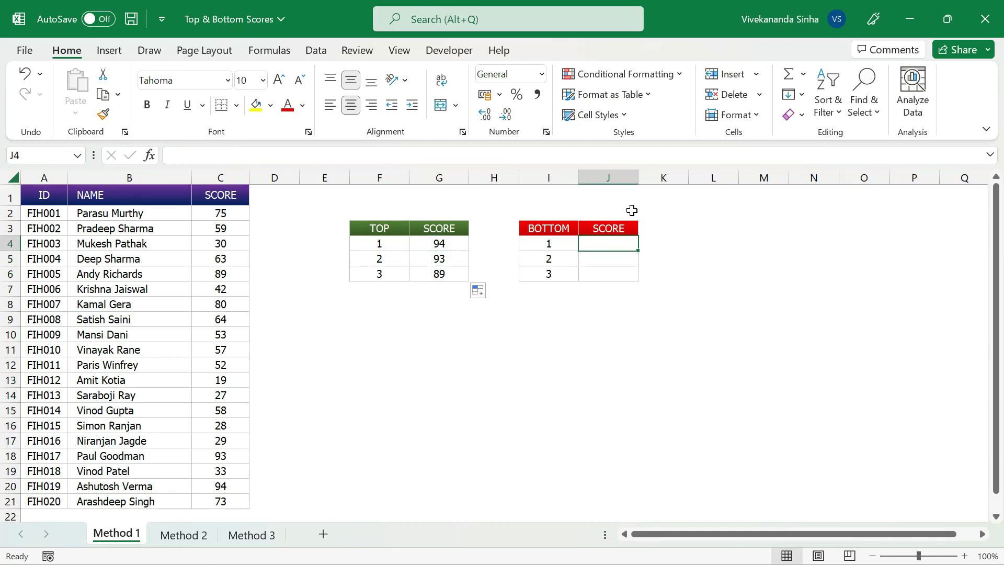
{"action": "left_click", "coordinate": [430, 244]}
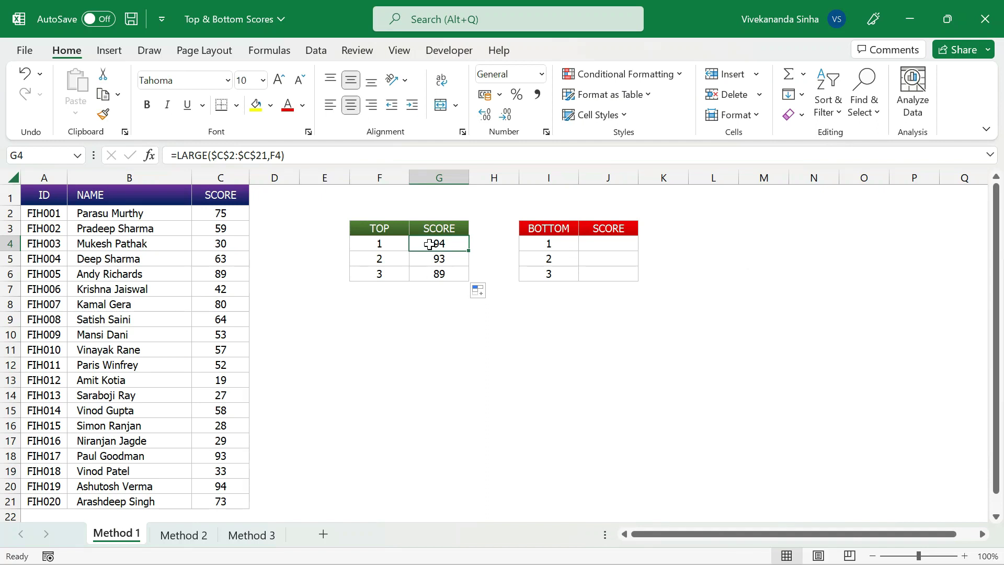
{"action": "left_click", "coordinate": [610, 245]}
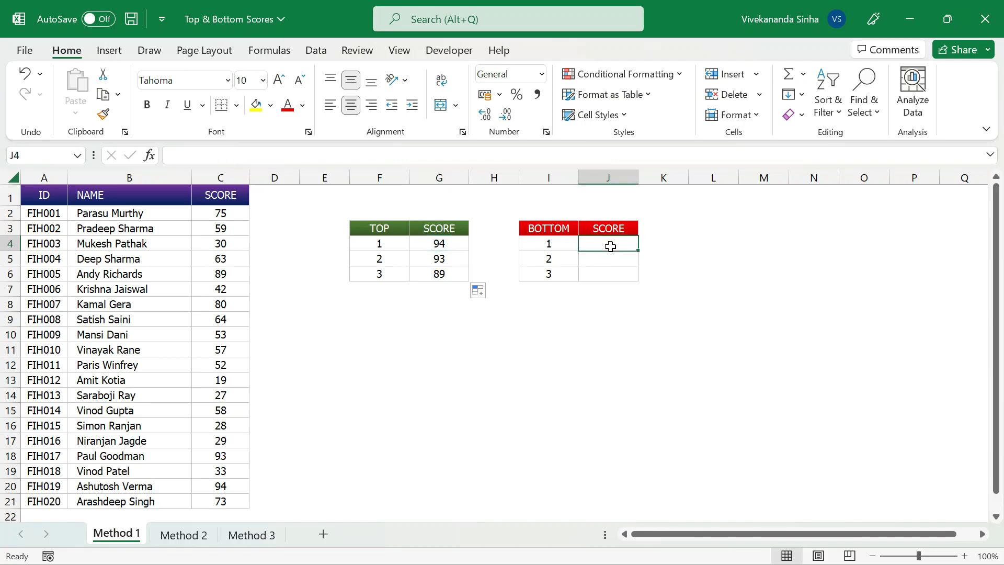
{"action": "type", "text": "=small"}
{"action": "key", "text": "Tab"}
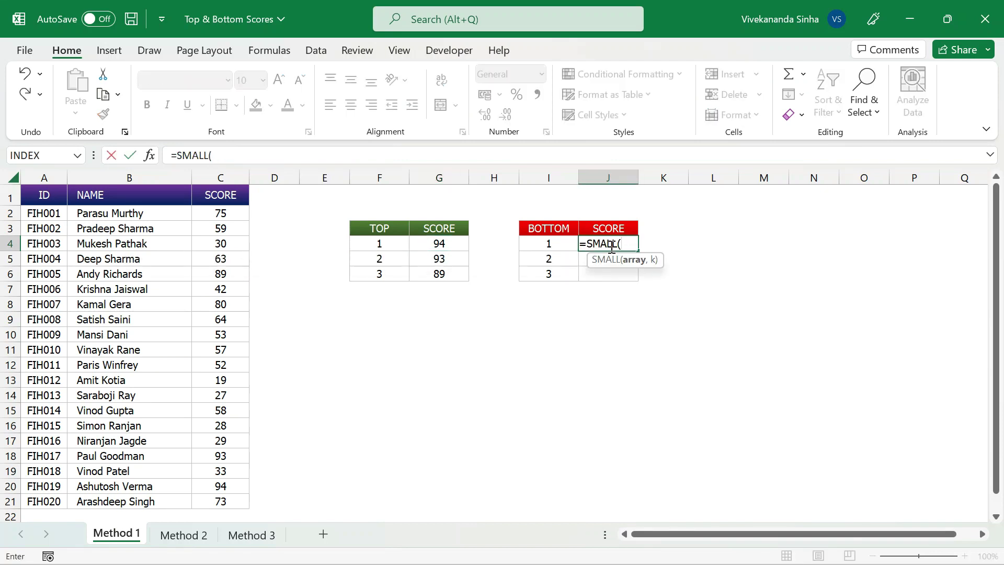
{"action": "left_click", "coordinate": [227, 211]}
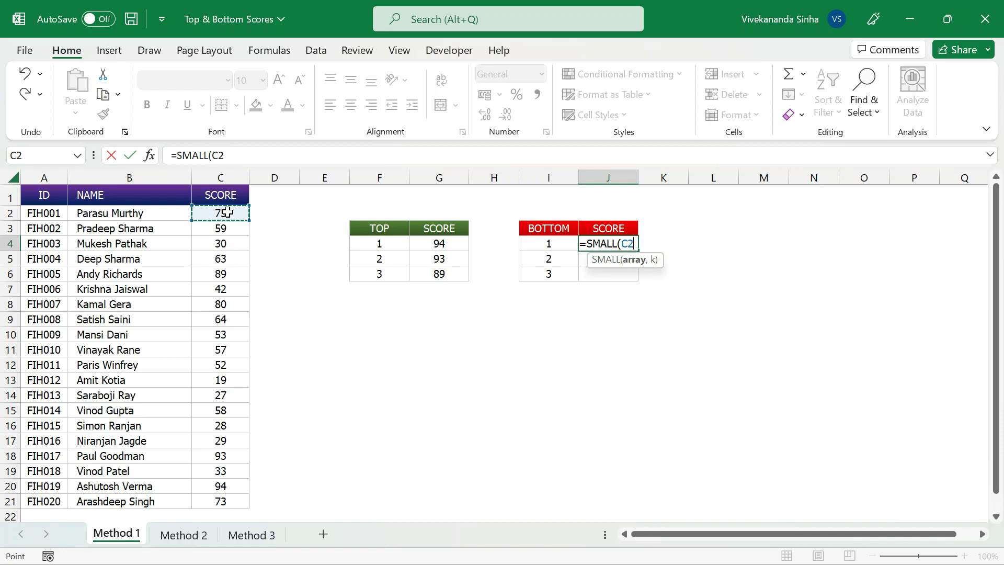
{"action": "key", "text": "ctrl+shift+Down"}
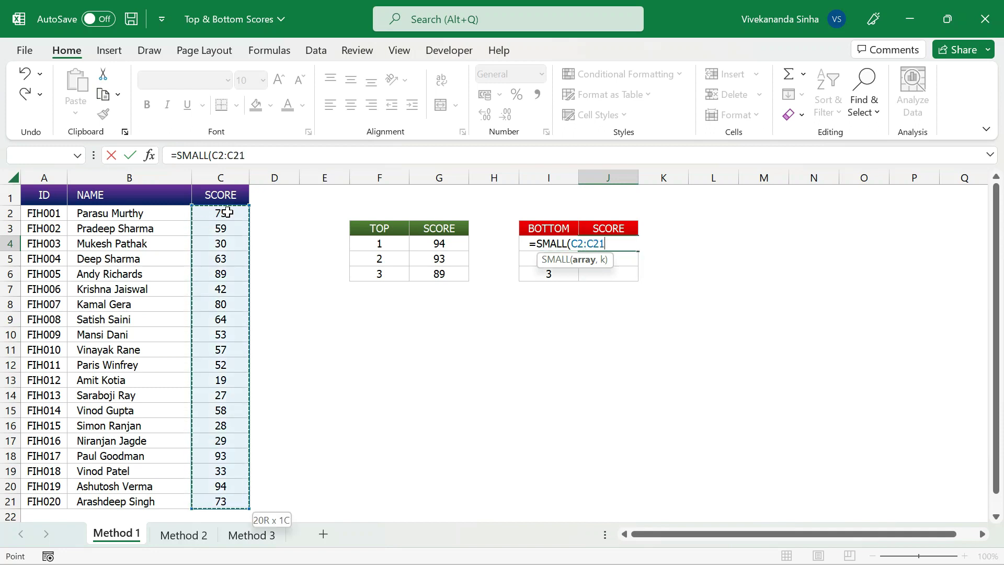
{"action": "key", "text": "F4"}
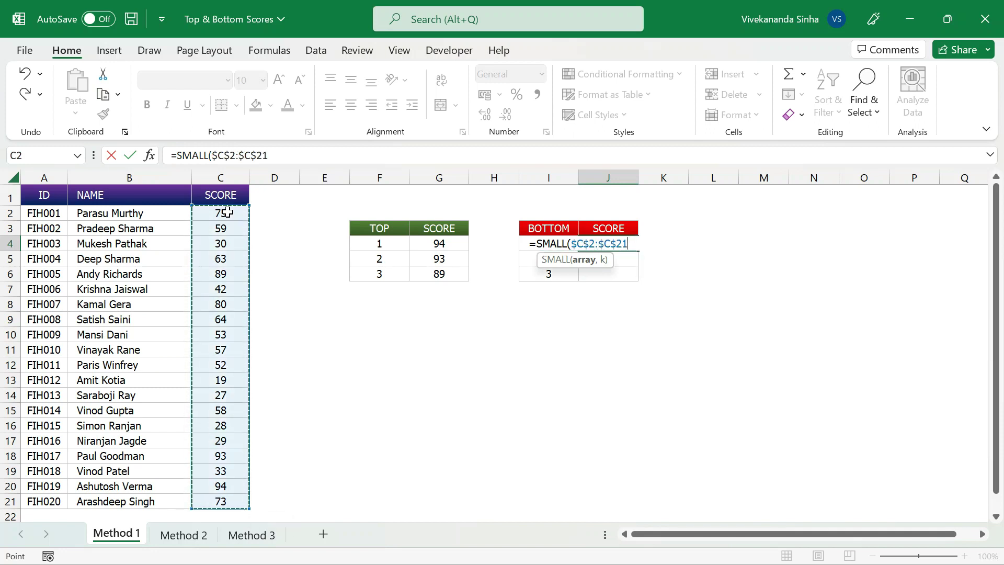
{"action": "type", "text": ","}
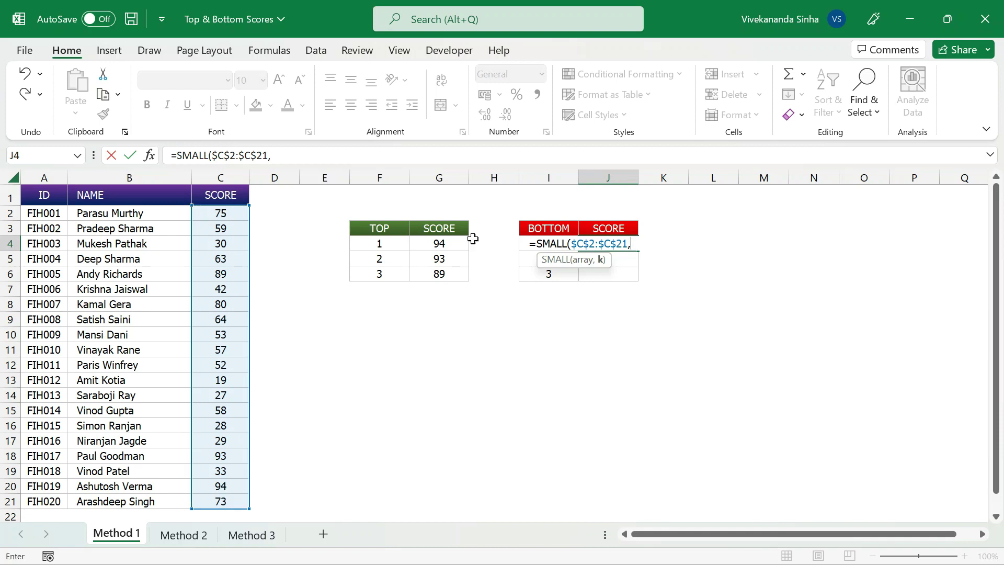
{"action": "left_click", "coordinate": [548, 275]}
{"action": "key", "text": "Up"}
{"action": "key", "text": "Up"}
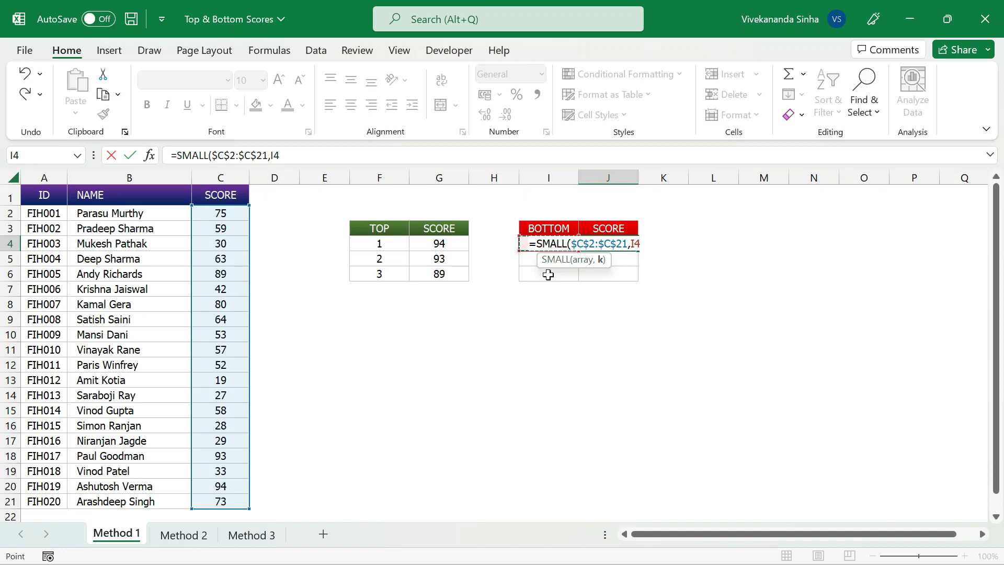
{"action": "type", "text": ")"}
{"action": "key", "text": "Up"}
{"action": "left_click", "coordinate": [618, 244]}
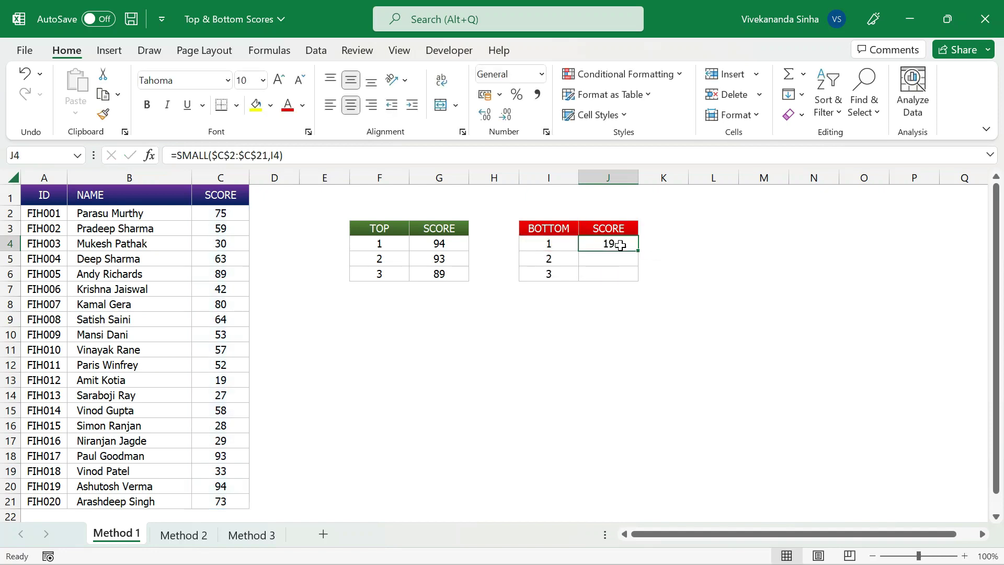
- Fill the SMALL formula from J4 down through J6 and check the copied cells
{"action": "left_click_drag", "start_coordinate": [639, 252], "coordinate": [637, 284]}
{"action": "left_click", "coordinate": [629, 254]}
{"action": "left_click", "coordinate": [624, 275]}
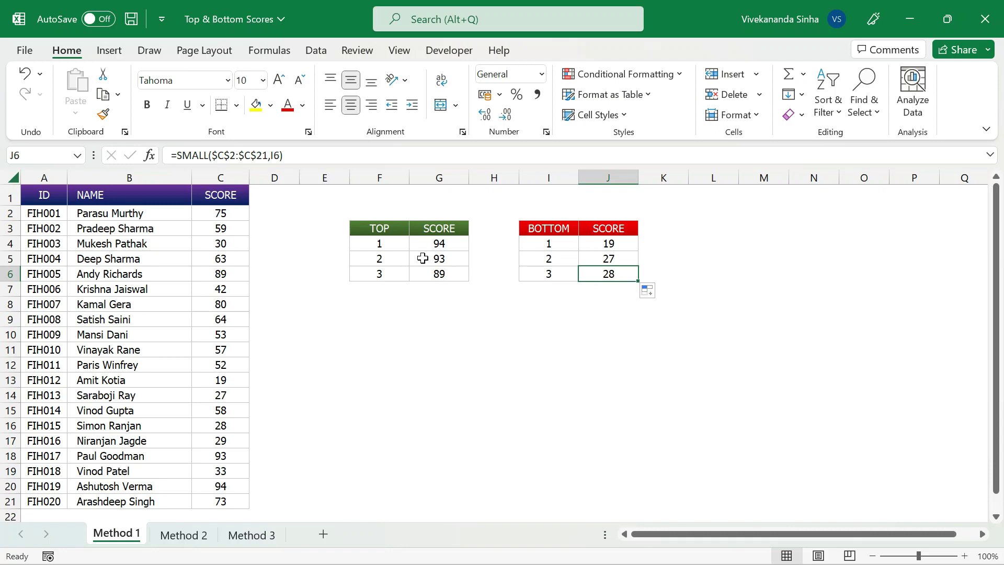
- Examine the LARGE and SMALL formulas and how their k argument refers to the rank numbers beside each score
{"action": "left_click", "coordinate": [437, 245]}
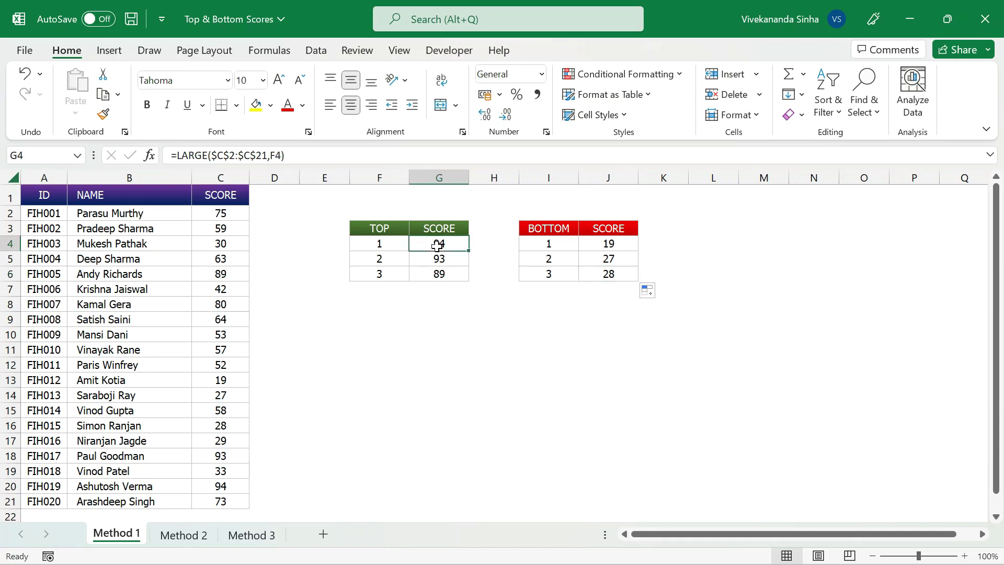
{"action": "left_click", "coordinate": [594, 242]}
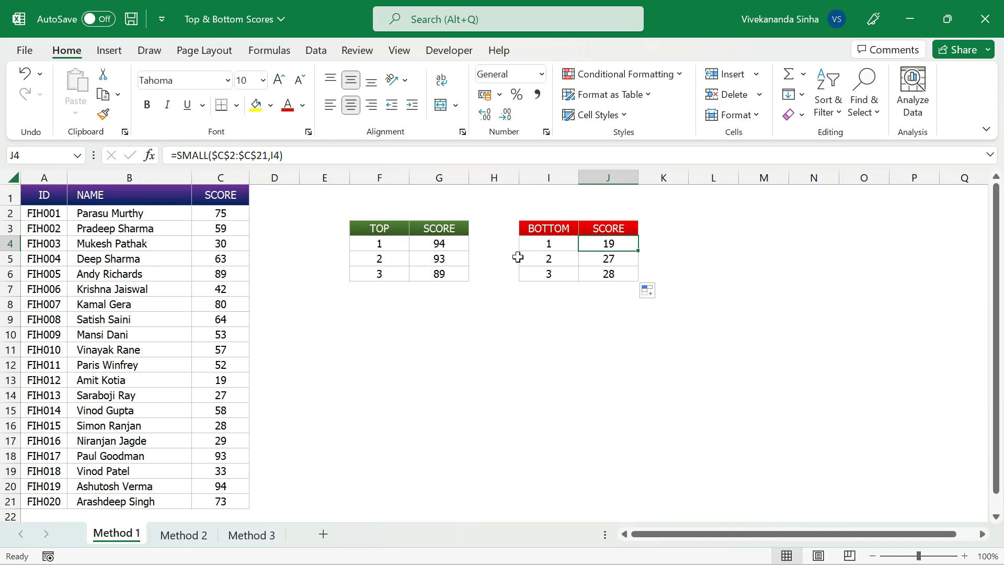
{"action": "left_click_drag", "start_coordinate": [378, 242], "coordinate": [382, 282]}
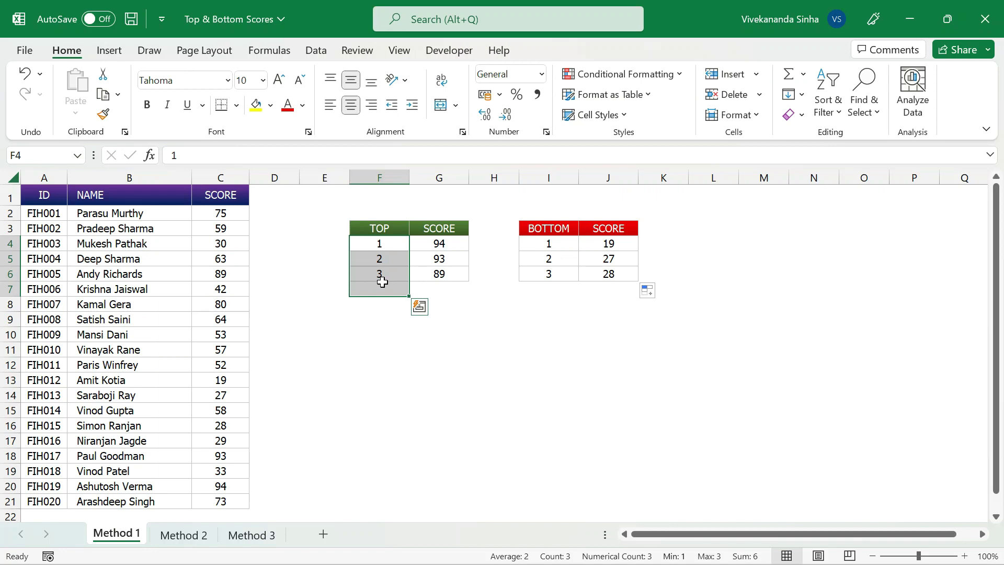
{"action": "double_click", "coordinate": [447, 244]}
{"action": "double_click", "coordinate": [467, 244]}
{"action": "key", "text": "Escape"}
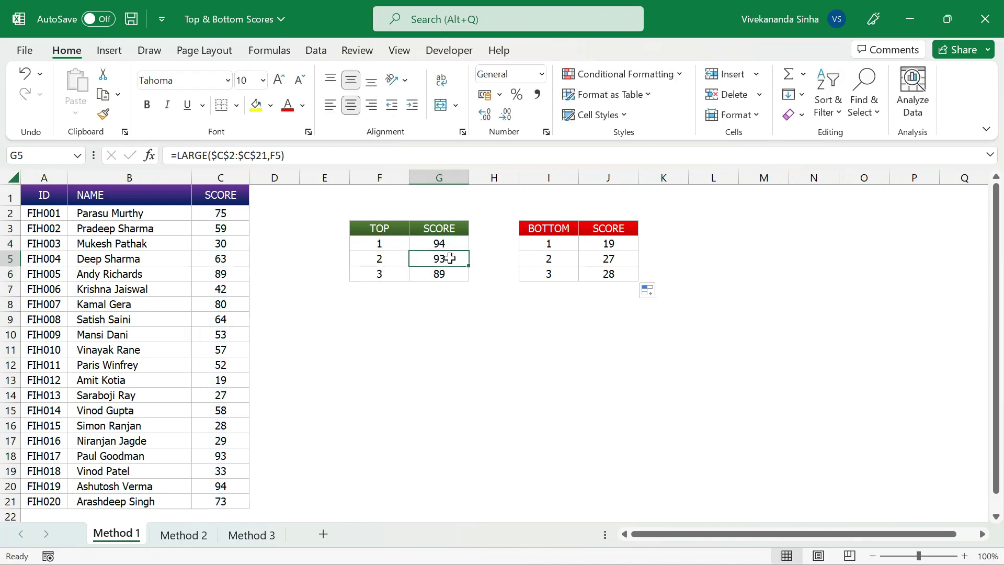
{"action": "double_click", "coordinate": [460, 259]}
{"action": "double_click", "coordinate": [466, 259]}
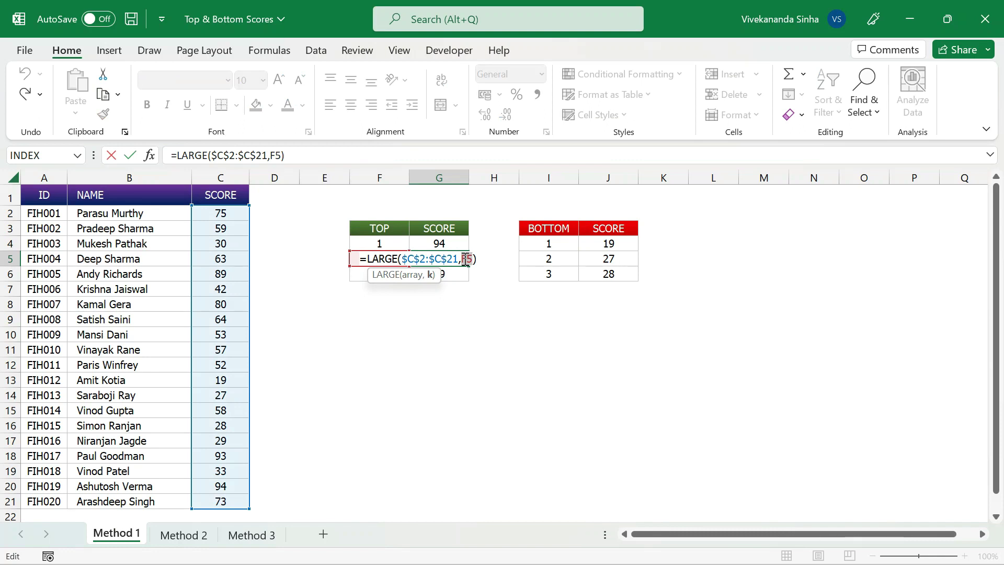
{"action": "key", "text": "Escape"}
{"action": "left_click", "coordinate": [385, 243]}
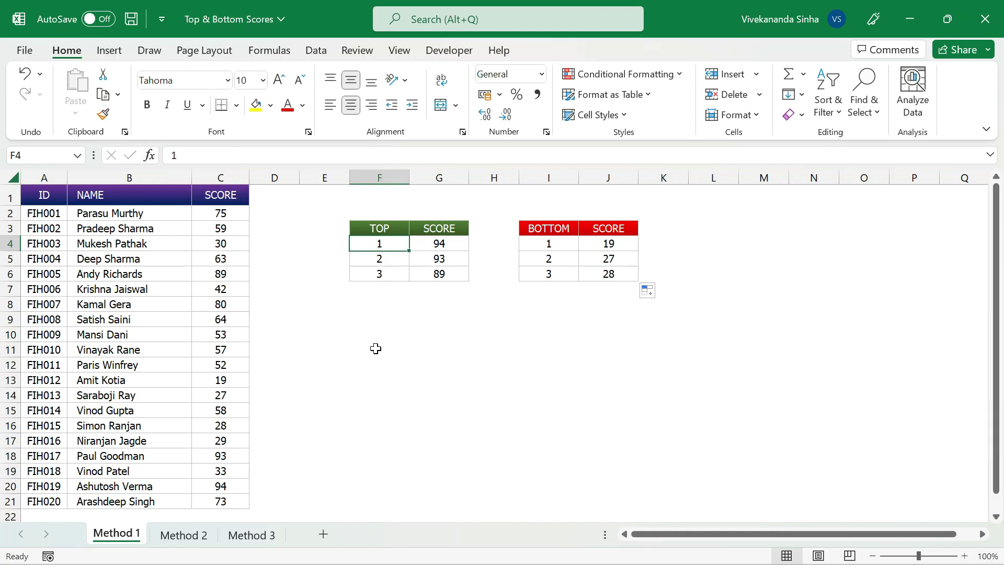
- Copy the LARGE formulas in G4:G6 of the Method 1 sheet into G4:G6 of the Method 2 sheet
{"action": "left_click_drag", "start_coordinate": [448, 249], "coordinate": [432, 272]}
{"action": "key", "text": "ctrl+c"}
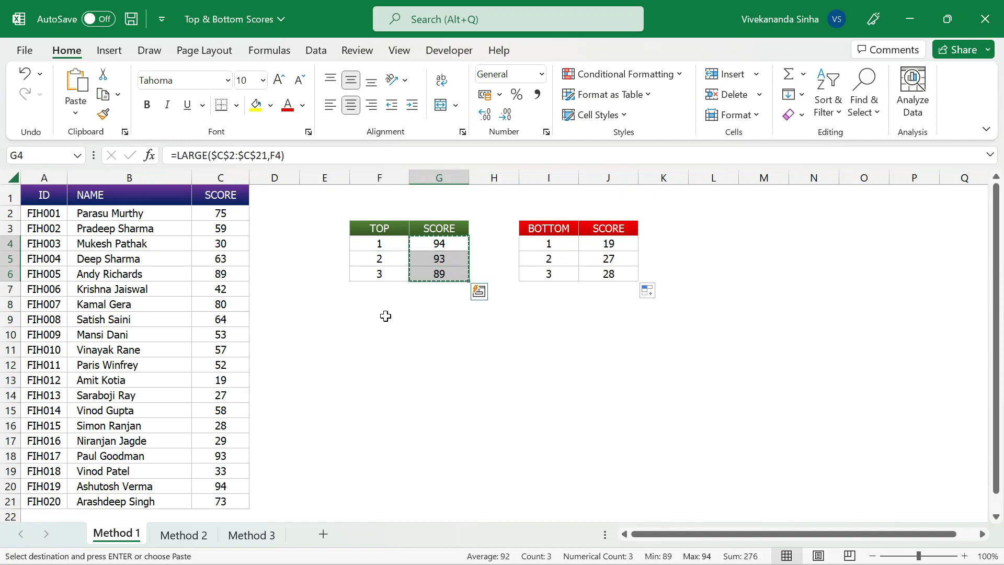
{"action": "left_click", "coordinate": [191, 534]}
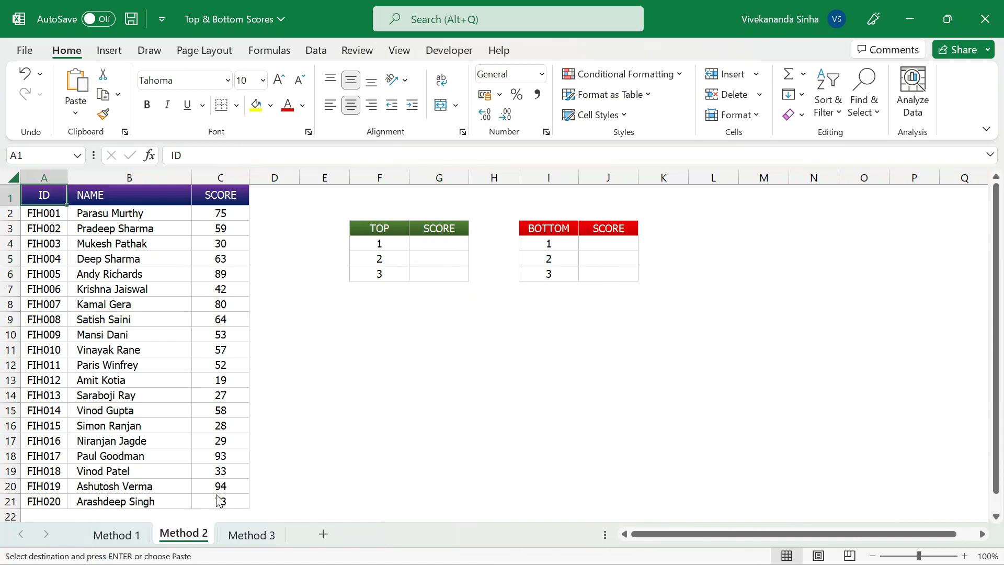
{"action": "left_click", "coordinate": [434, 244]}
{"action": "key", "text": "ctrl+v"}
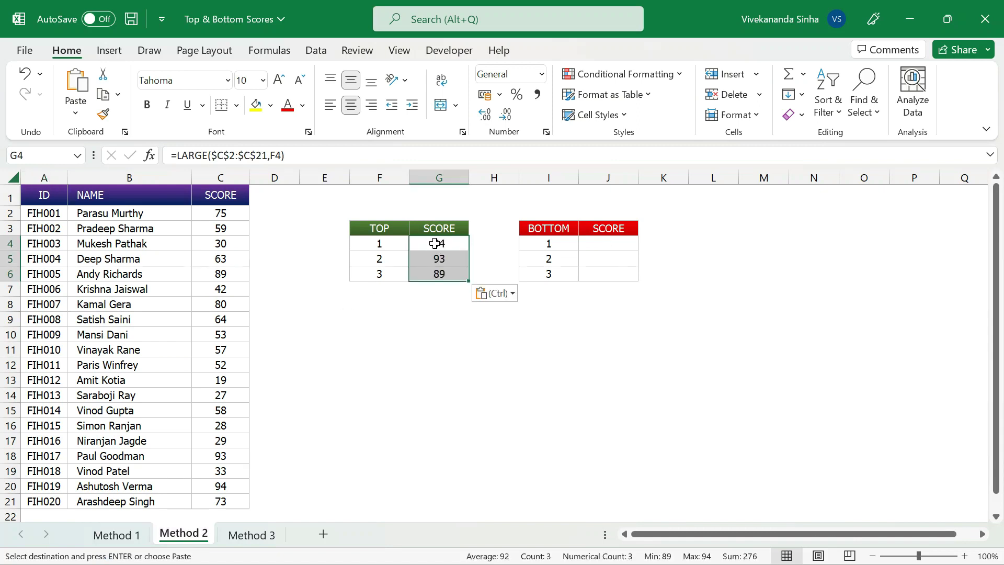
- Examine the pasted LARGE formulas in G4, G5 and G6 and the cells they reference
{"action": "double_click", "coordinate": [435, 244]}
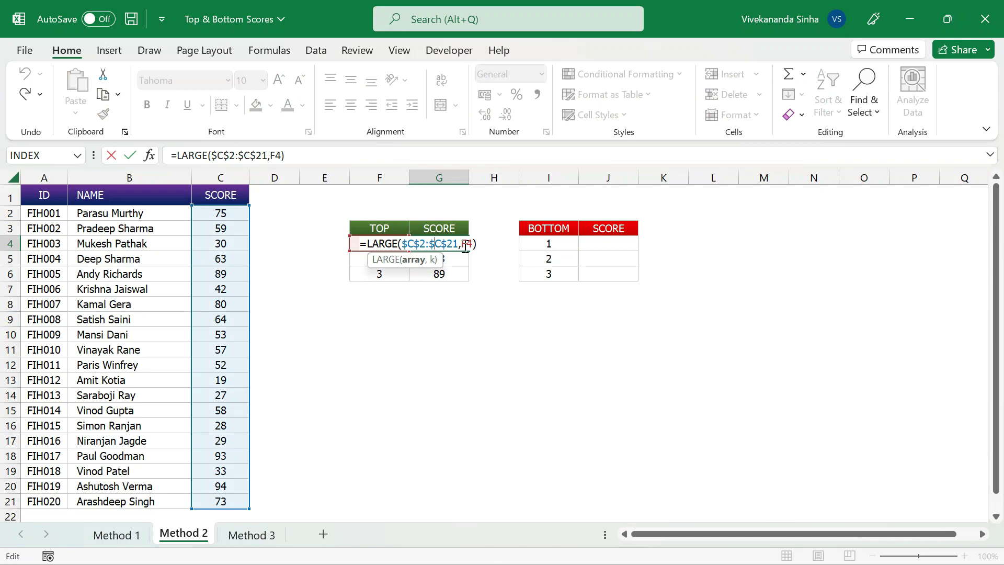
{"action": "key", "text": "Escape"}
{"action": "left_click", "coordinate": [444, 259]}
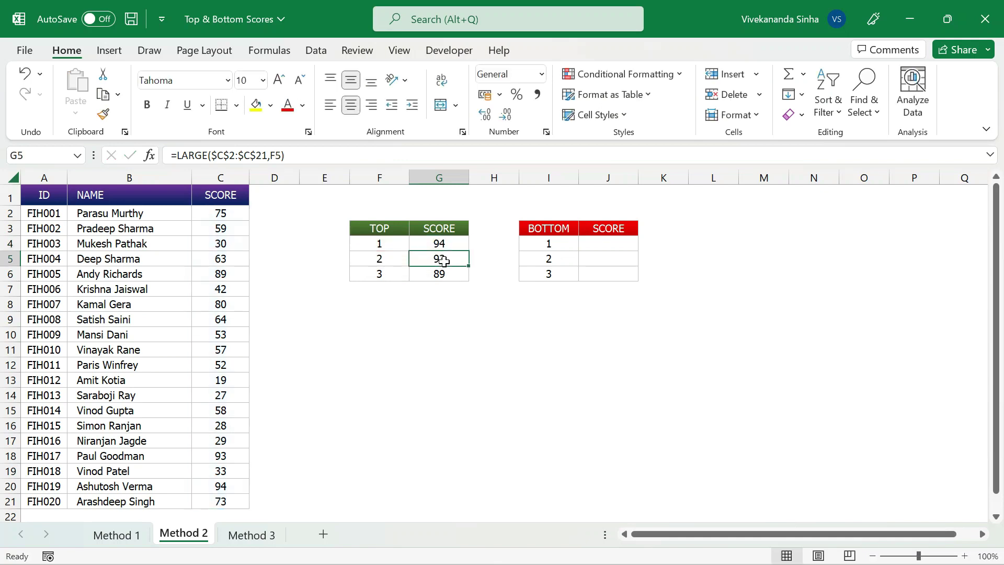
{"action": "double_click", "coordinate": [449, 260]}
{"action": "key", "text": "Escape"}
{"action": "left_click", "coordinate": [433, 271]}
{"action": "double_click", "coordinate": [433, 272]}
{"action": "key", "text": "Escape"}
- Clear the rank numbers in F4:F6 to test the LARGE formulas' dependence on them, and undo the deletion
{"action": "left_click_drag", "start_coordinate": [389, 243], "coordinate": [389, 273]}
{"action": "key", "text": "Delete"}
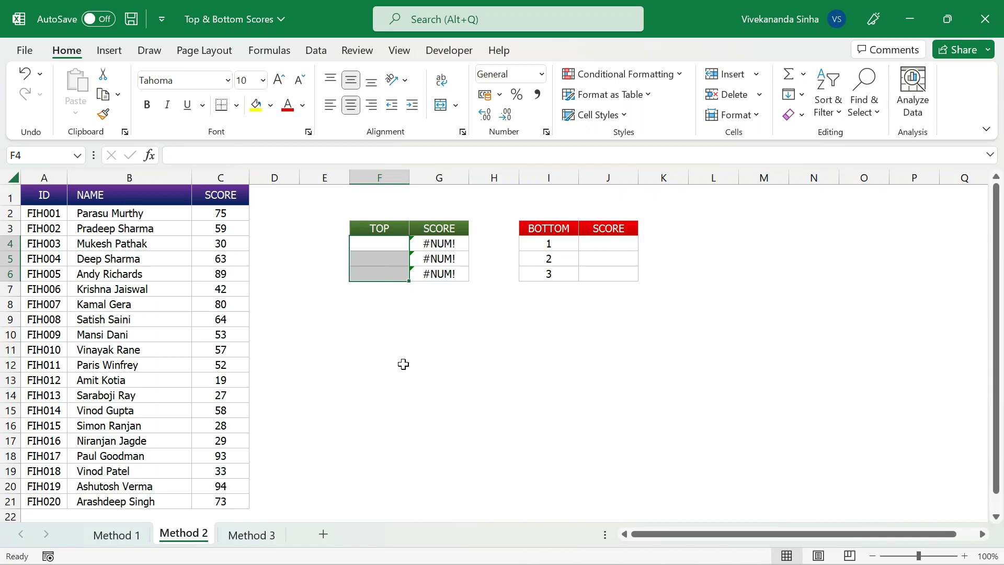
{"action": "key", "text": "ctrl+z"}
- Review how the k argument changes across the LARGE formulas in G4:G6
{"action": "left_click", "coordinate": [447, 243]}
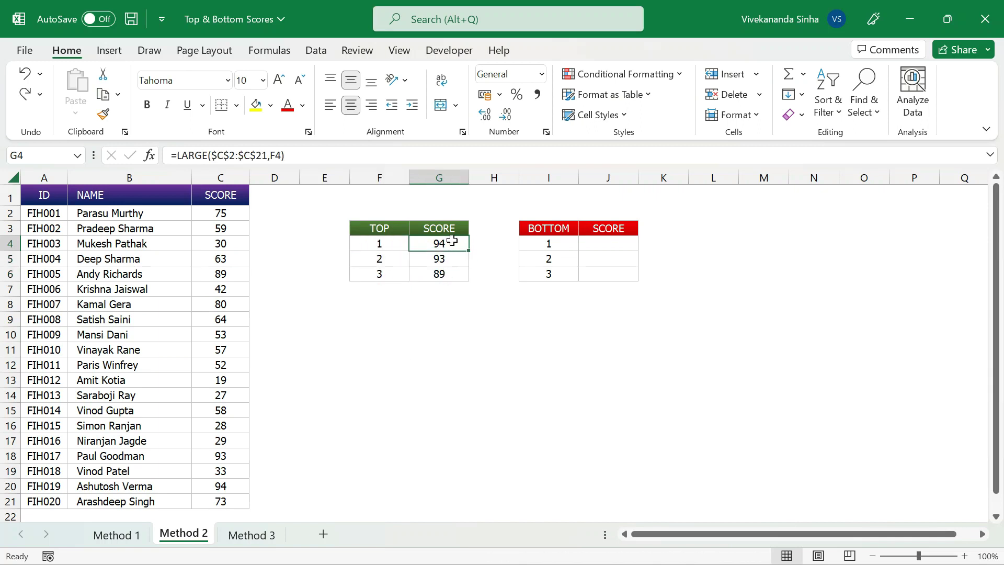
{"action": "left_click", "coordinate": [433, 261]}
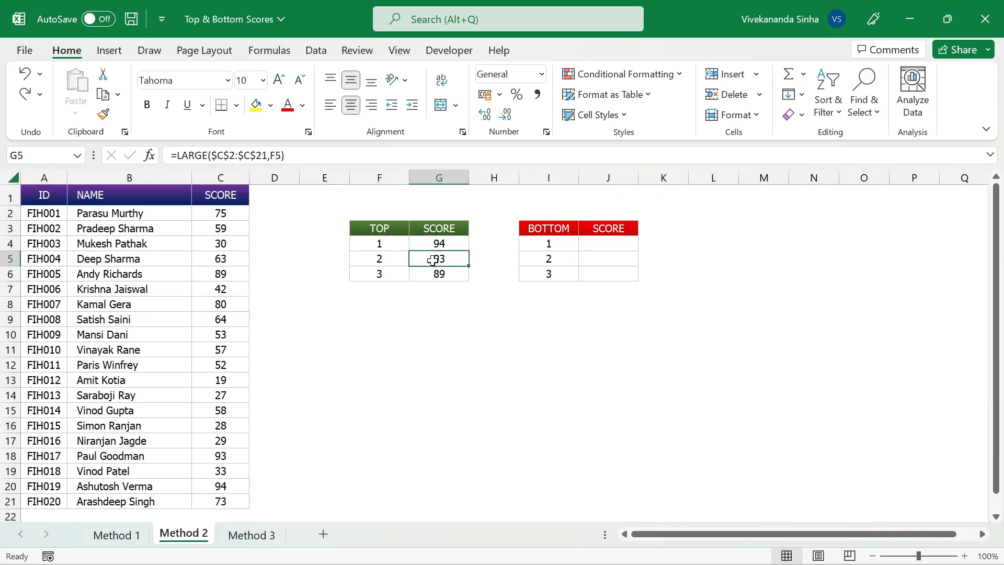
{"action": "left_click", "coordinate": [430, 271]}
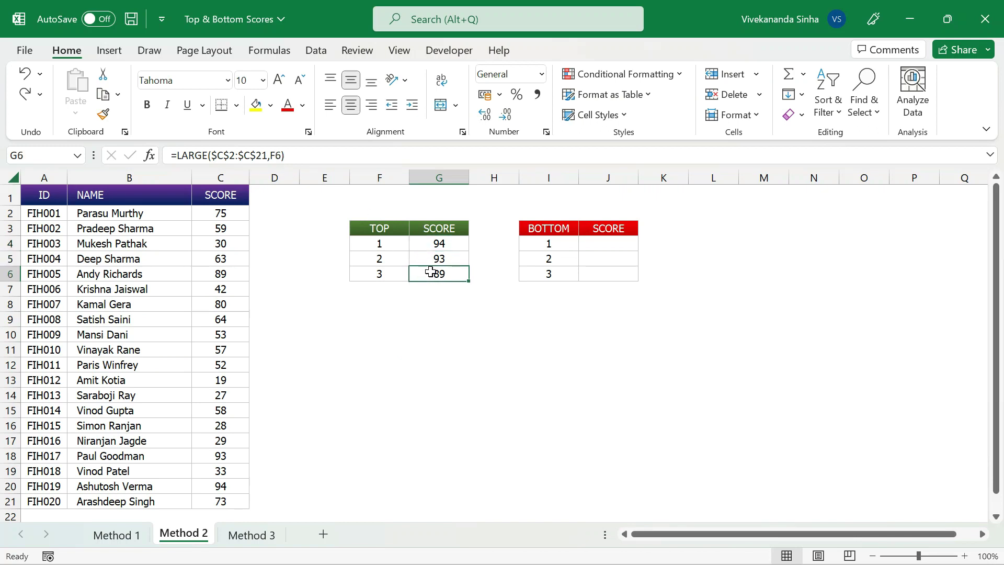
{"action": "left_click", "coordinate": [451, 241]}
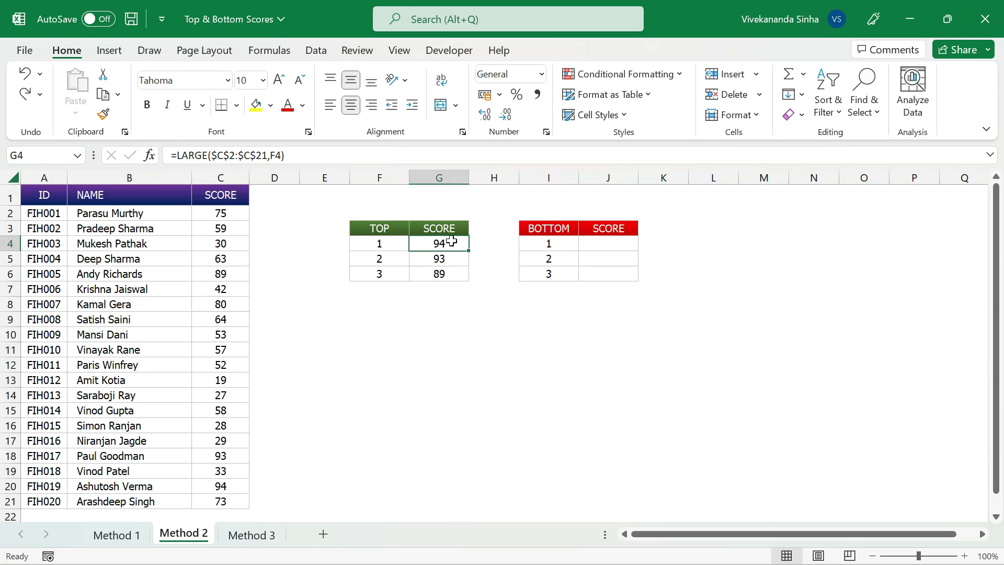
- Test =ROW(A1) in E4 filled down through E6 as a rank generator, and clear the test cells
{"action": "left_click", "coordinate": [321, 241]}
{"action": "type", "text": "=row"}
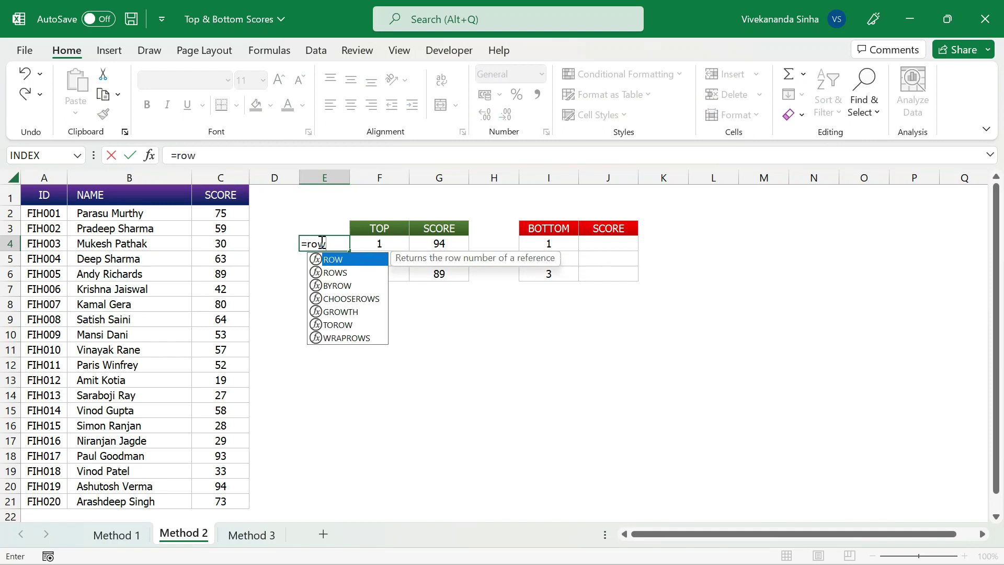
{"action": "type", "text": "(A"}
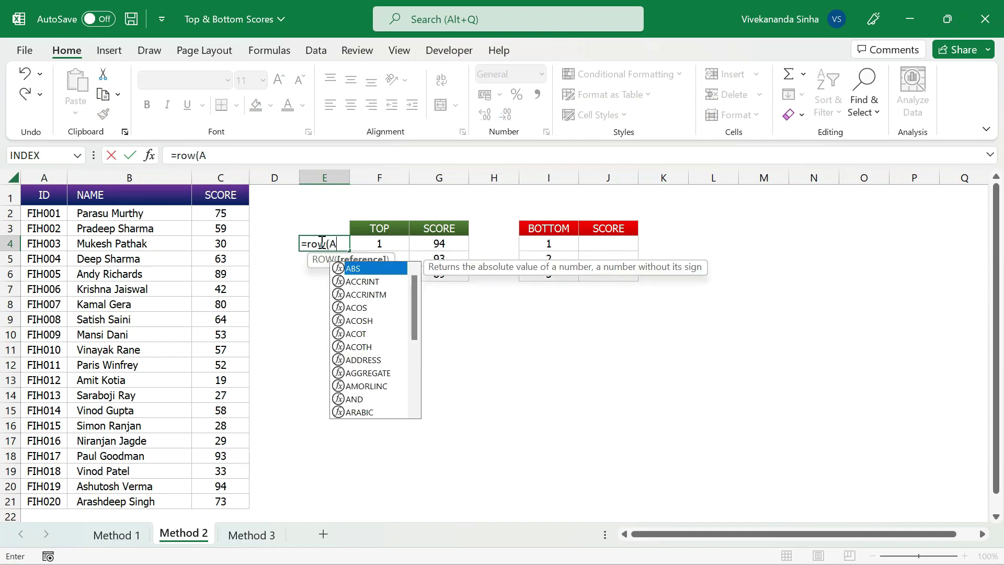
{"action": "type", "text": "1)"}
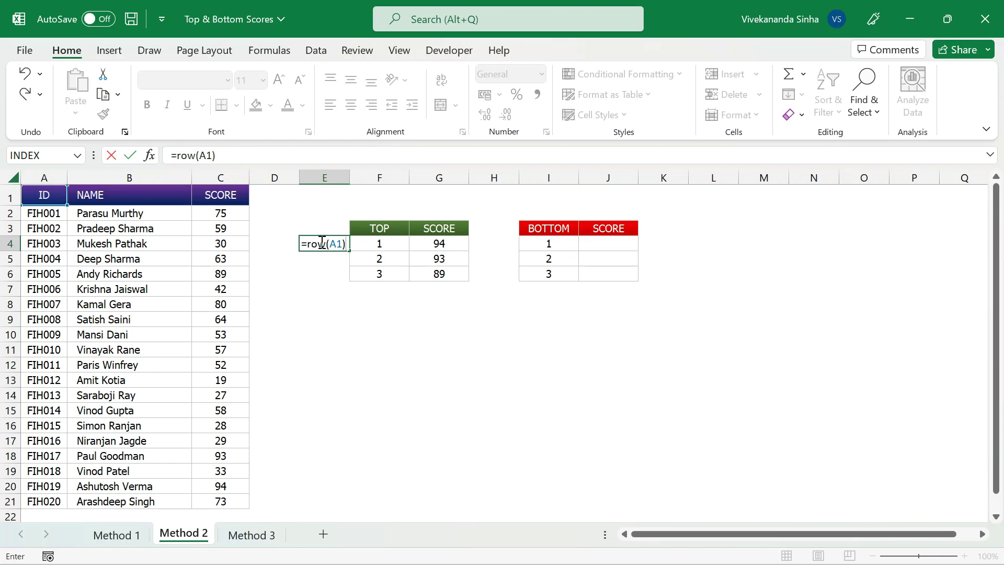
{"action": "key", "text": "Return"}
{"action": "left_click", "coordinate": [321, 242]}
{"action": "left_click_drag", "start_coordinate": [350, 251], "coordinate": [351, 278]}
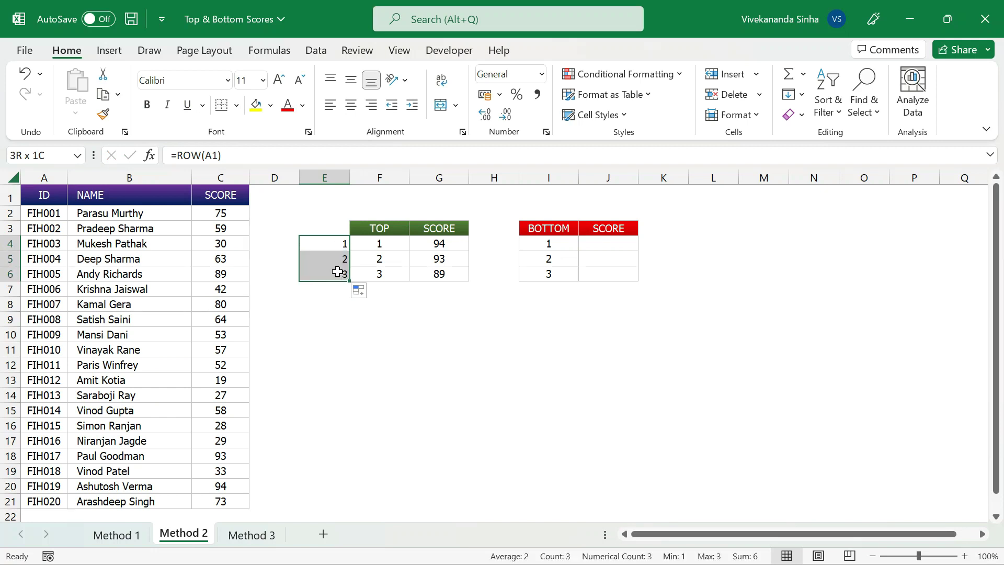
{"action": "key", "text": "Delete"}
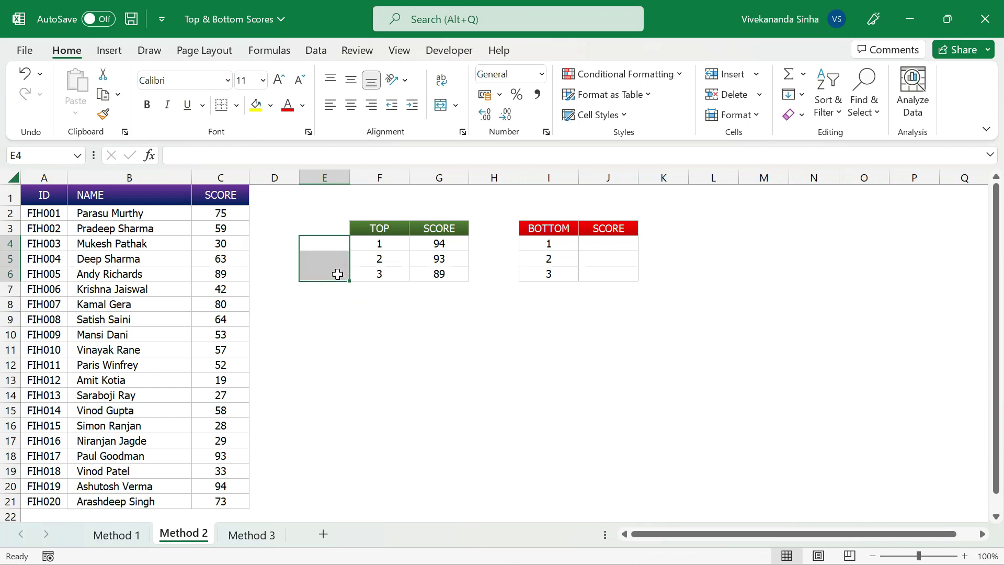
- Replace the k argument of the LARGE formula in G4 with ROW(A1)
{"action": "double_click", "coordinate": [454, 243]}
{"action": "double_click", "coordinate": [465, 244]}
{"action": "type", "text": "row(A"}
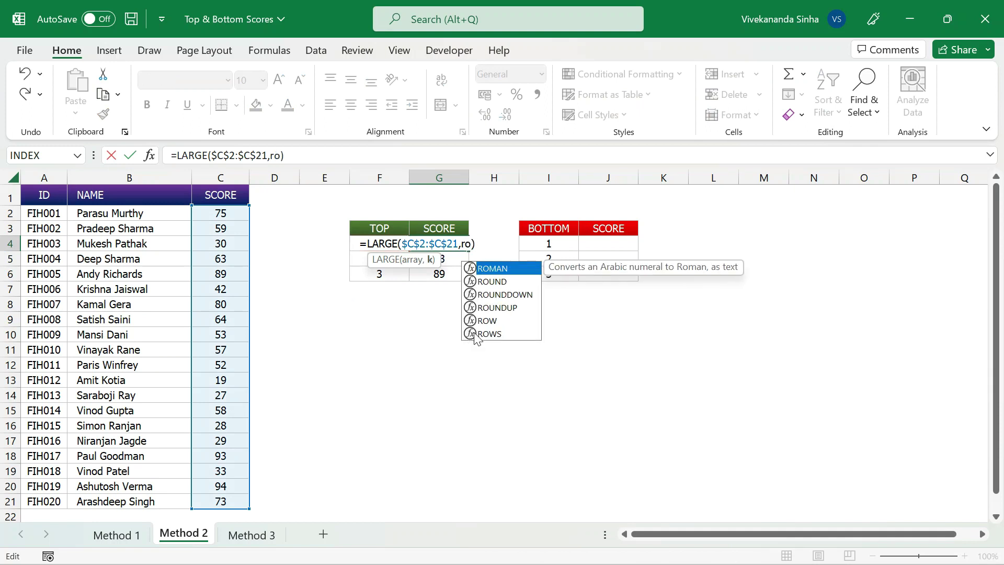
{"action": "type", "text": "1)"}
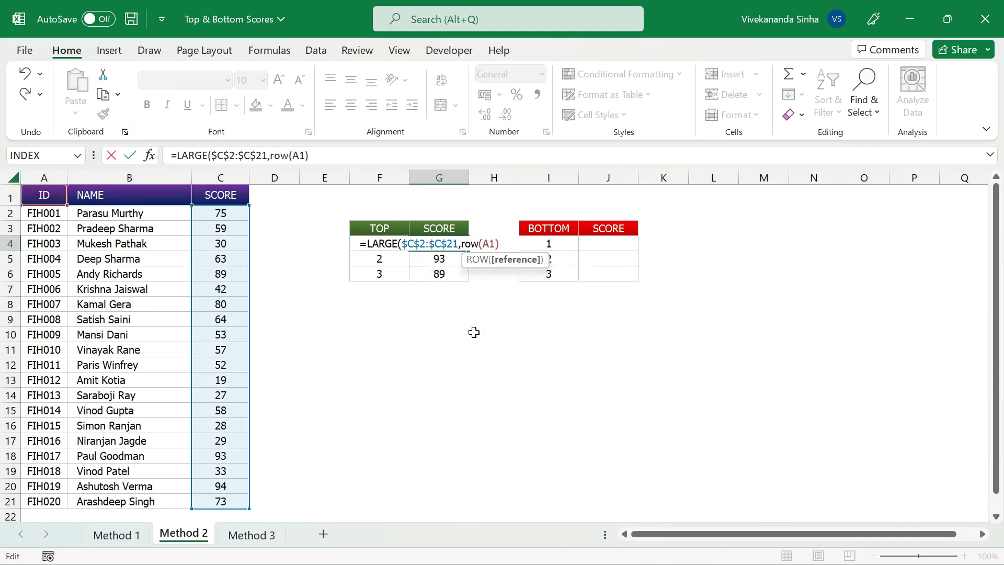
{"action": "key", "text": "Return"}
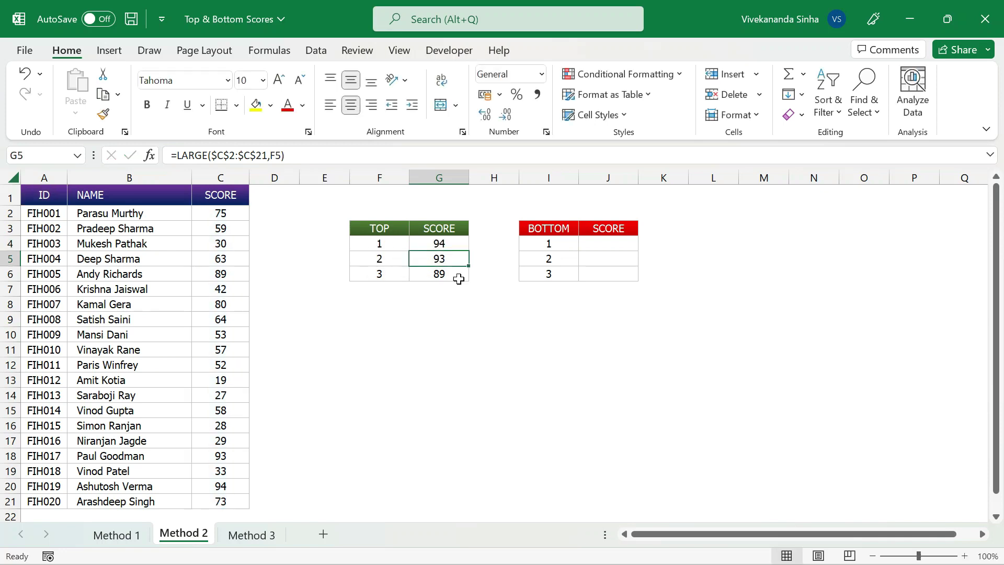
- Fill the LARGE formula with ROW from G4 down through G6 and check the copied formulas
{"action": "left_click", "coordinate": [457, 240]}
{"action": "left_click_drag", "start_coordinate": [468, 251], "coordinate": [469, 279]}
{"action": "double_click", "coordinate": [457, 258]}
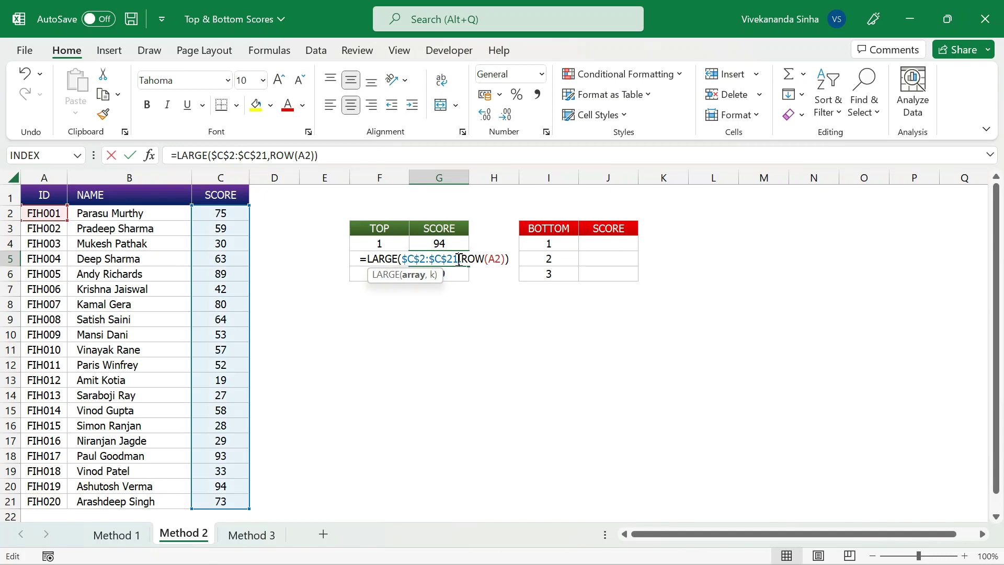
{"action": "key", "text": "Return"}
{"action": "double_click", "coordinate": [450, 274]}
{"action": "key", "text": "Escape"}
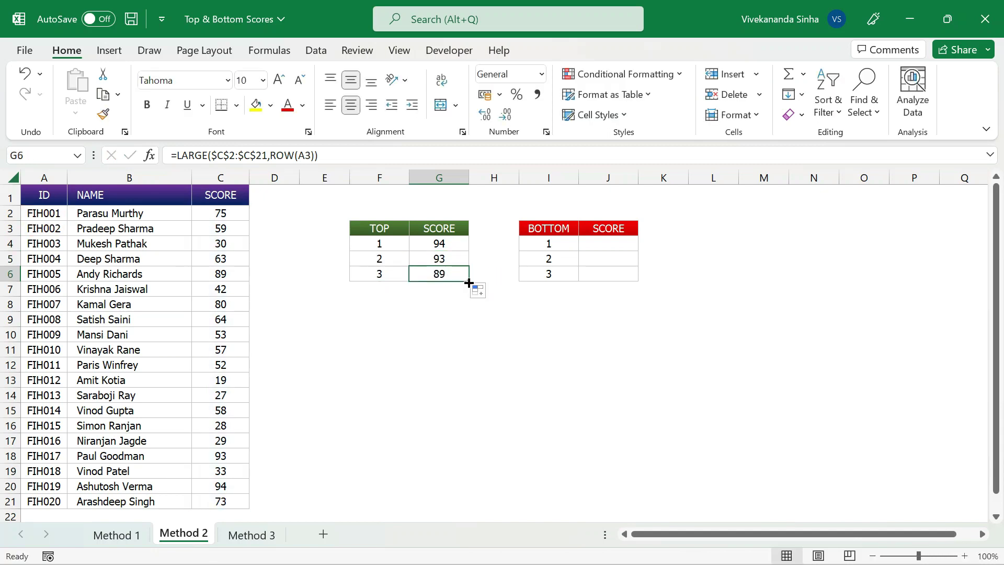
- Try extending the LARGE formula from G6 down to G12, and undo the extension
{"action": "left_click_drag", "start_coordinate": [469, 282], "coordinate": [482, 372]}
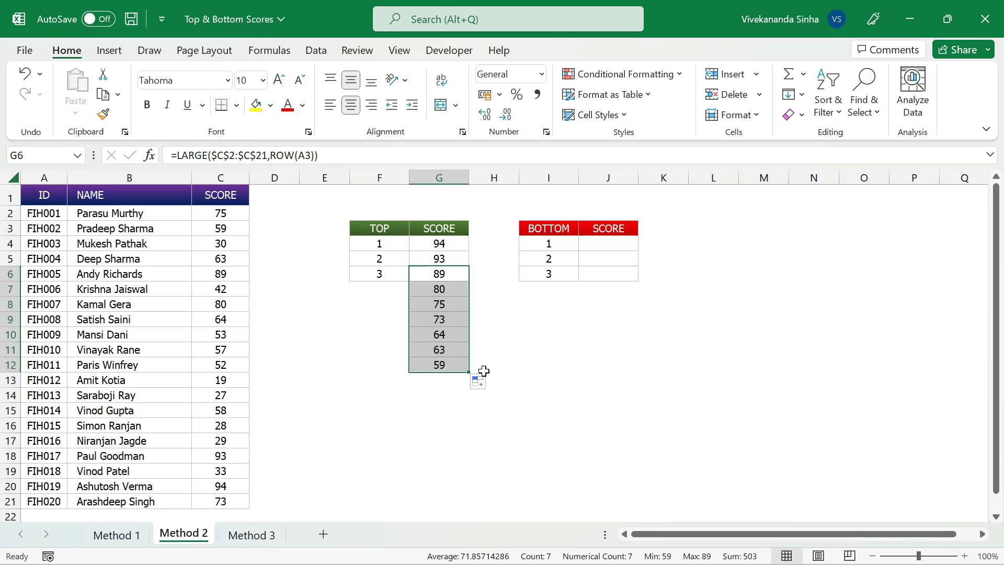
{"action": "key", "text": "ctrl+z"}
- Copy the LARGE formulas in G4:G6 into J4:J6 of the bottom scores table
{"action": "left_click_drag", "start_coordinate": [446, 245], "coordinate": [448, 270]}
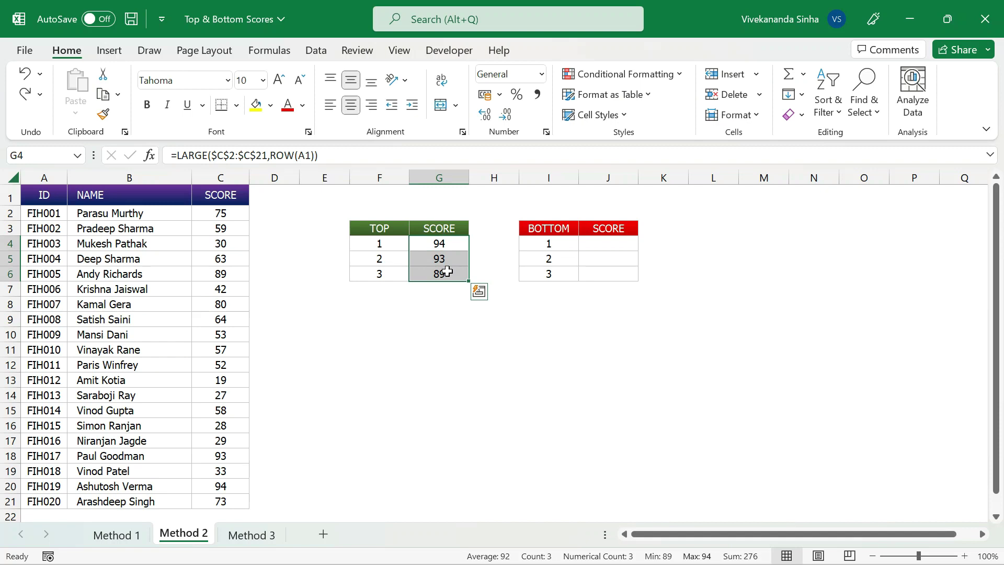
{"action": "key", "text": "ctrl+c"}
{"action": "left_click", "coordinate": [593, 244]}
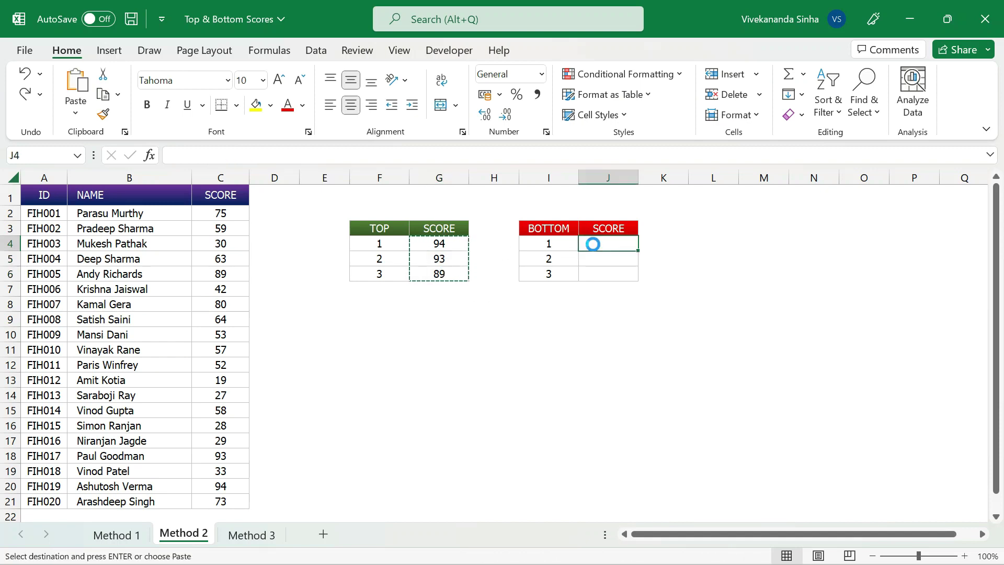
{"action": "key", "text": "ctrl+v"}
{"action": "key", "text": "Escape"}
- Change the function in J4 from LARGE to SMALL, keeping ROW(D1) as k, and fill it down through J6
{"action": "left_click", "coordinate": [593, 244]}
{"action": "double_click", "coordinate": [593, 245]}
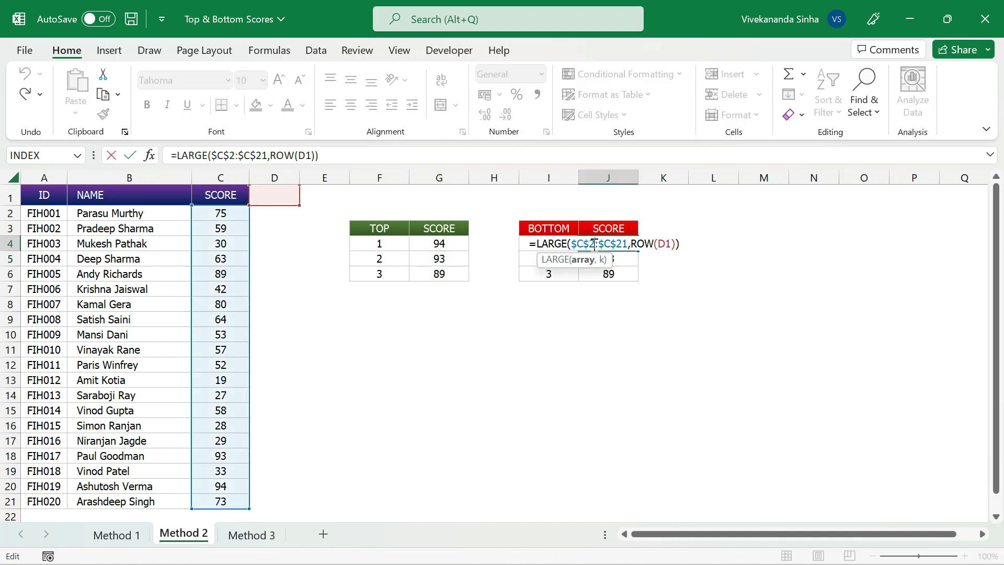
{"action": "key", "text": "BackSpace"}
{"action": "key", "text": "BackSpace"}
{"action": "key", "text": "BackSpace"}
{"action": "key", "text": "BackSpace"}
{"action": "key", "text": "BackSpace"}
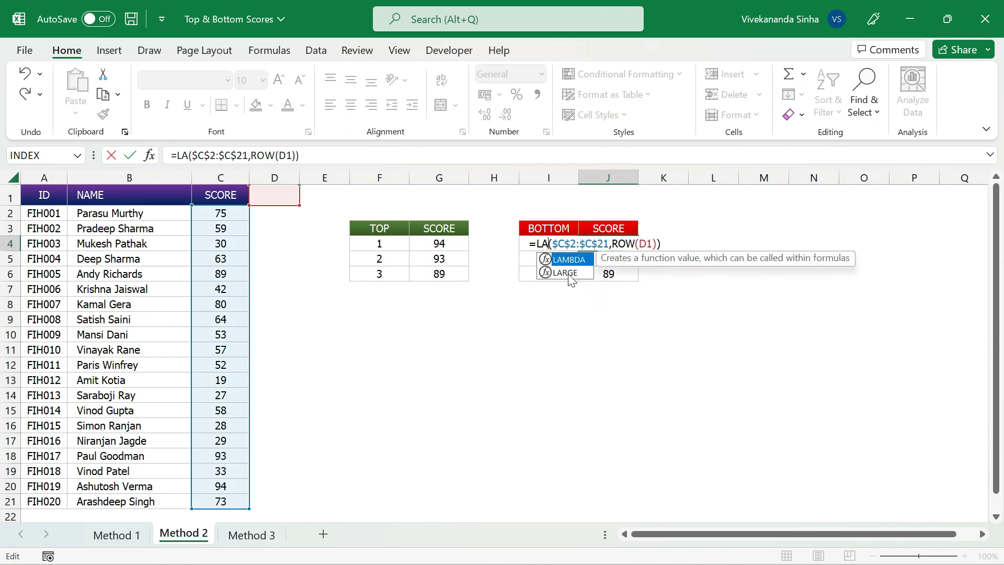
{"action": "type", "text": "small"}
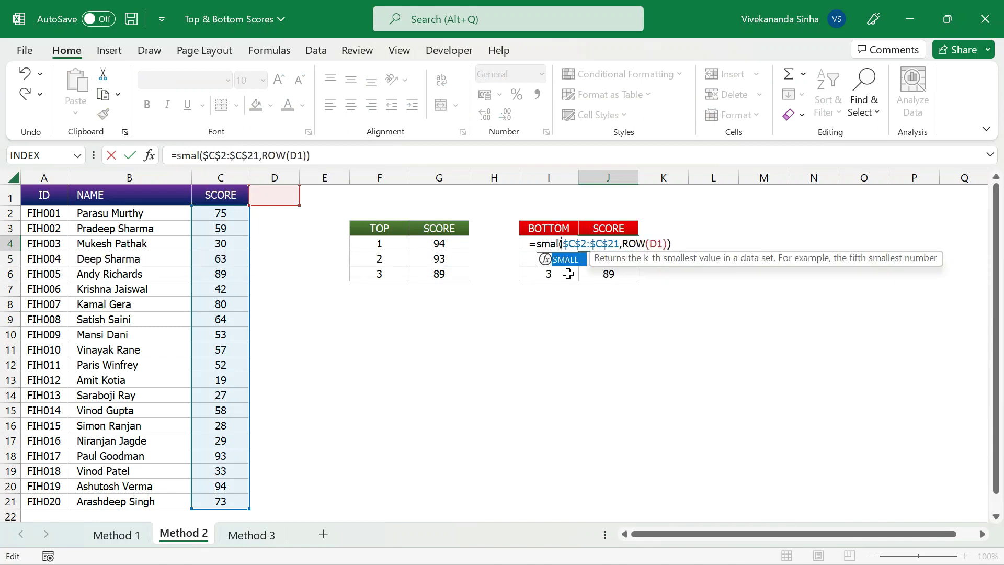
{"action": "key", "text": "Return"}
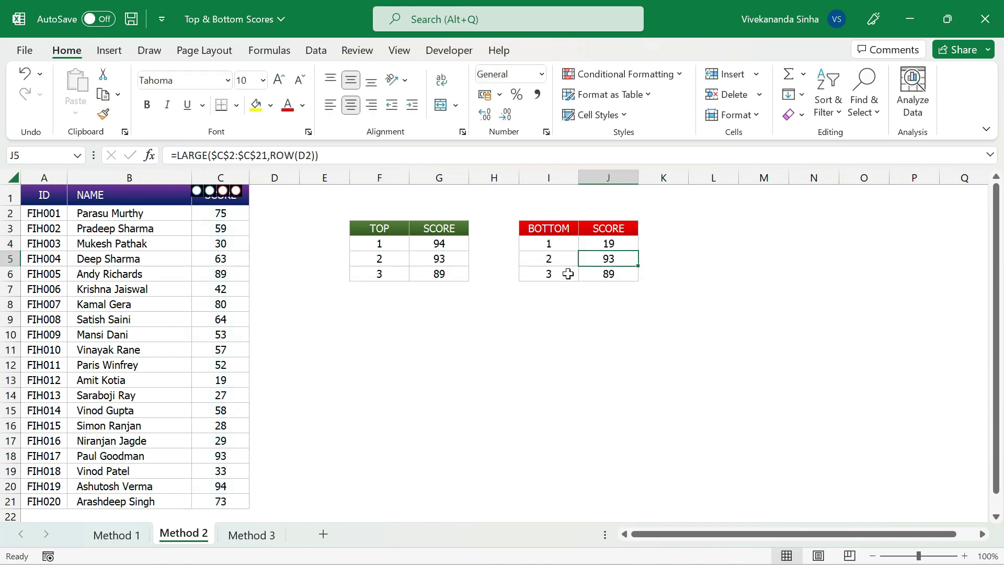
{"action": "left_click", "coordinate": [628, 245]}
{"action": "double_click", "coordinate": [638, 252]}
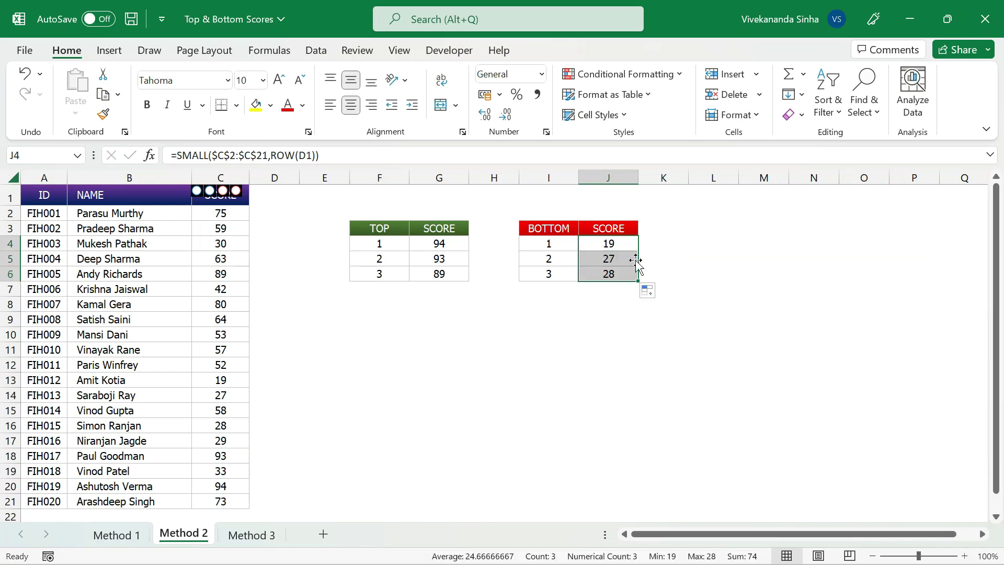
- Try extending the SMALL formula from J6 down to J10, and undo the extension
{"action": "left_click", "coordinate": [634, 274]}
{"action": "left_click_drag", "start_coordinate": [636, 282], "coordinate": [648, 350]}
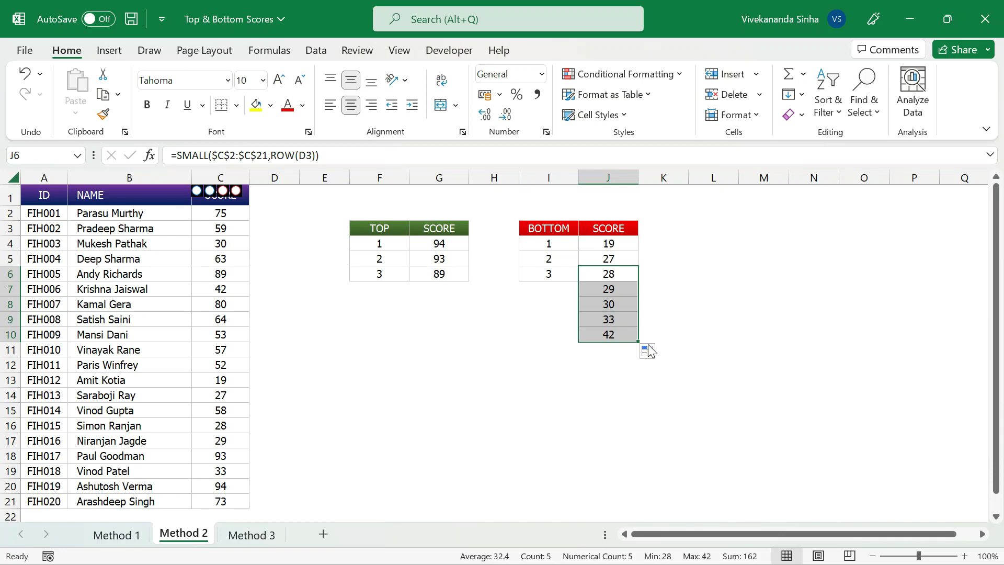
{"action": "key", "text": "ctrl+z"}
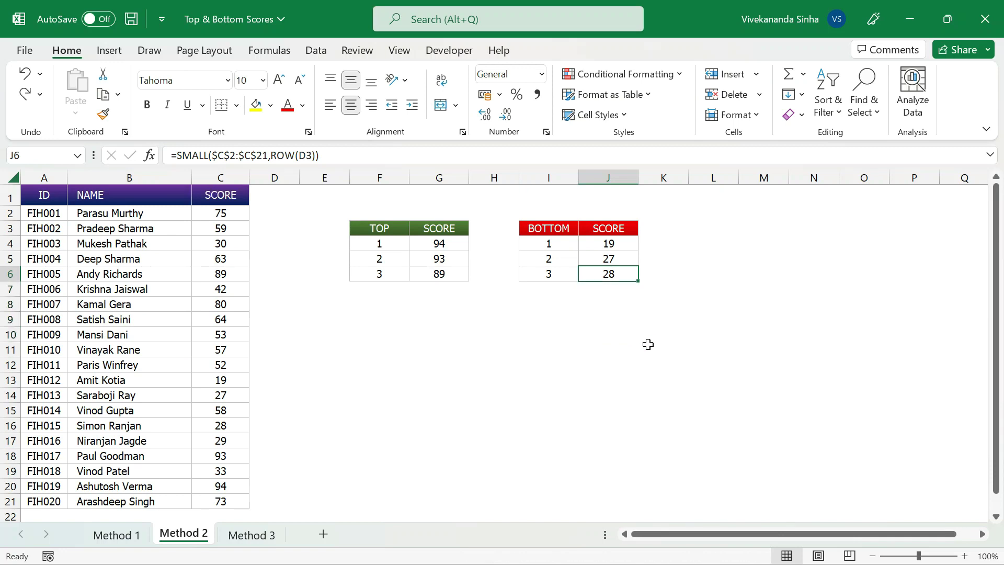
- Compare the LARGE formulas in G4:G6 on the Method 1 sheet with those on the Method 2 sheet
{"action": "left_click", "coordinate": [138, 534]}
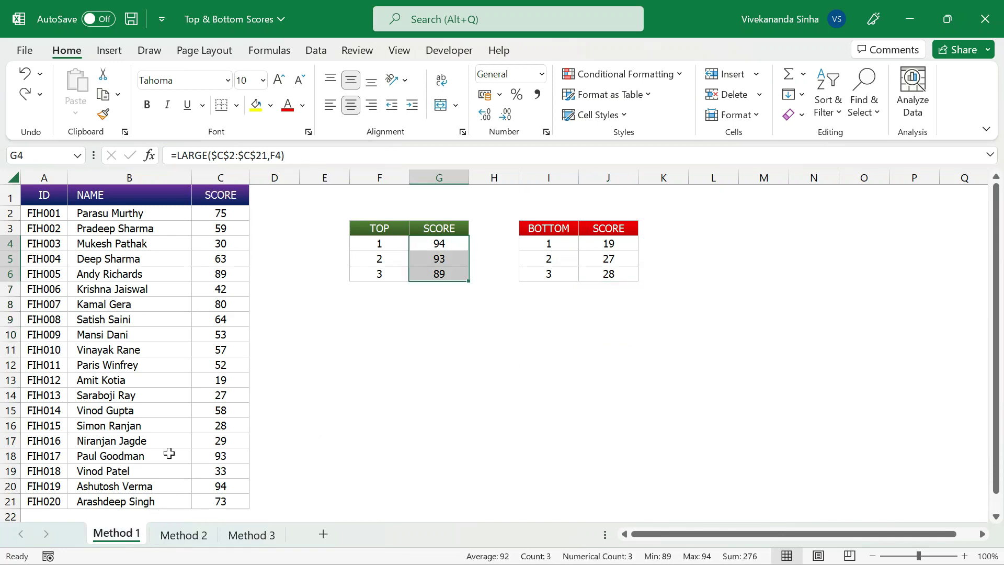
{"action": "left_click", "coordinate": [188, 534]}
{"action": "left_click", "coordinate": [444, 245]}
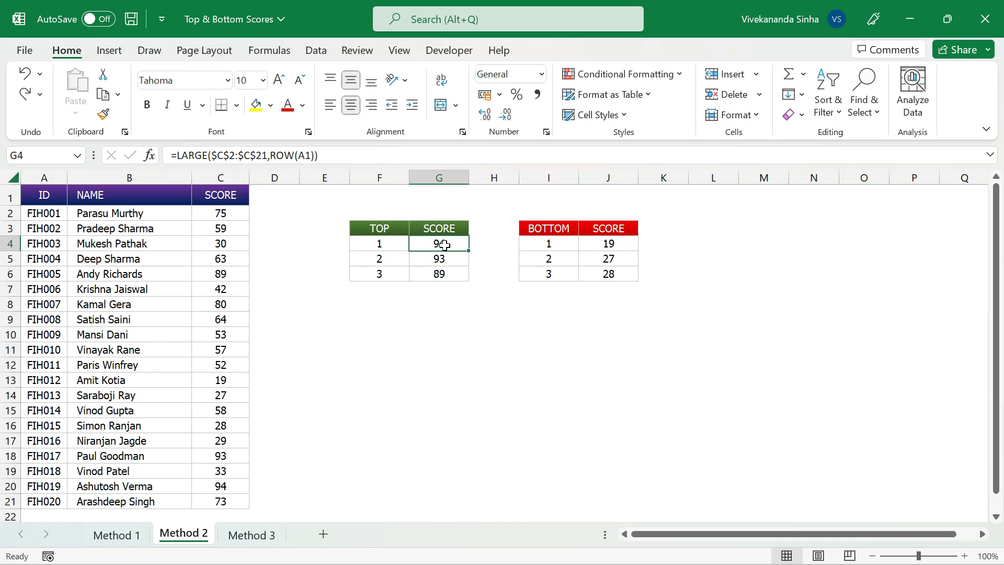
{"action": "left_click_drag", "start_coordinate": [444, 244], "coordinate": [444, 273]}
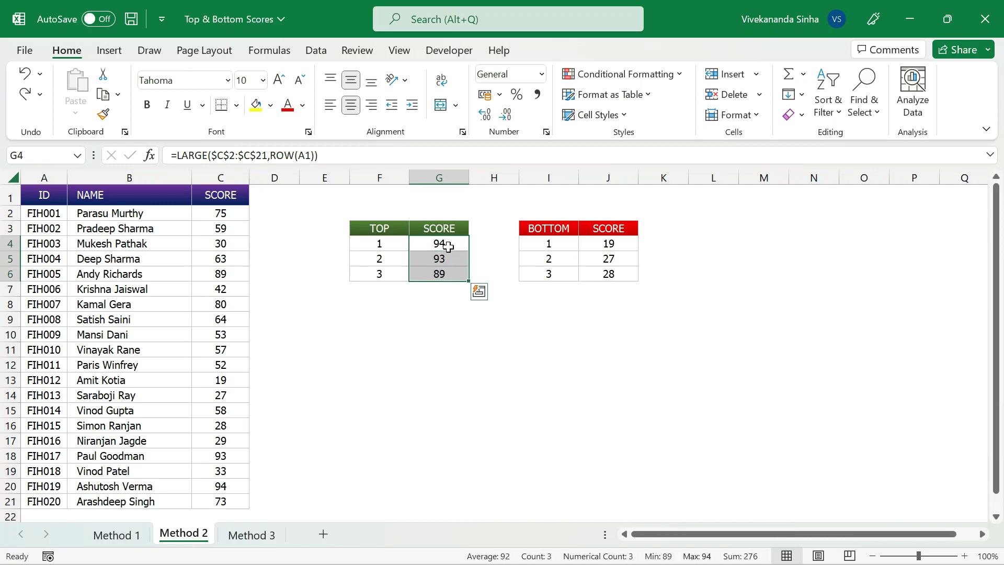
{"action": "left_click", "coordinate": [447, 246]}
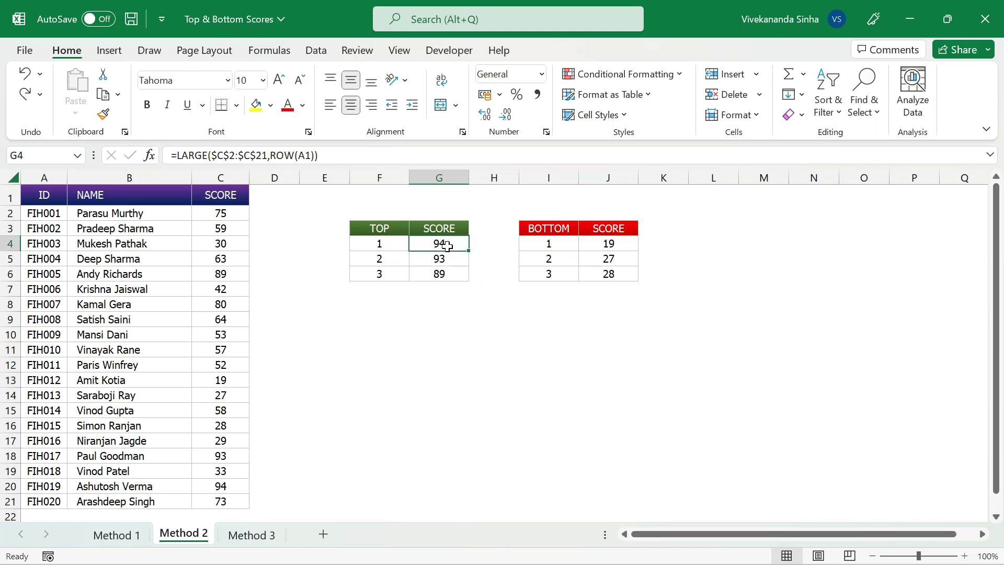
- Switch to the Method 3 sheet
{"action": "left_click", "coordinate": [250, 536]}
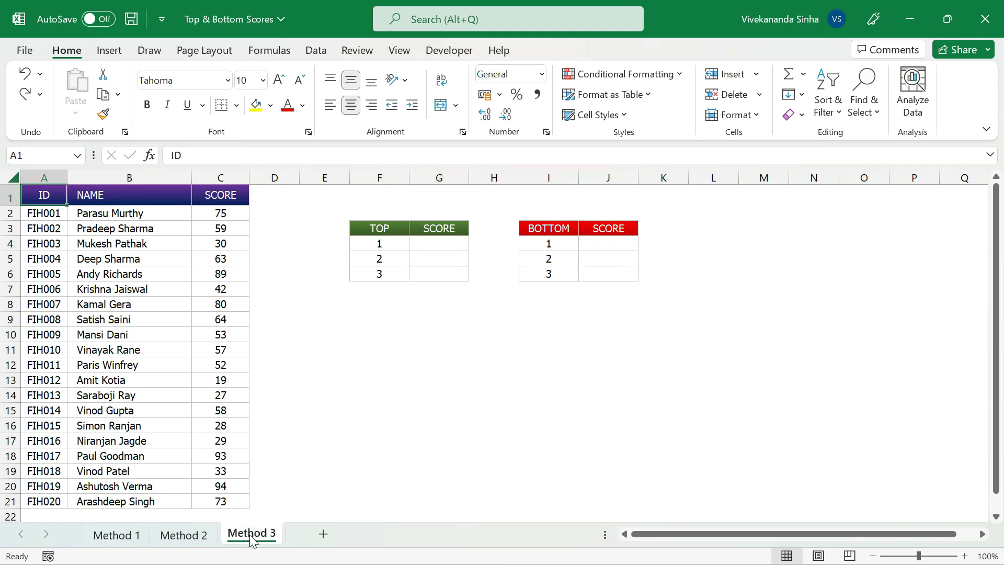
- Start a LARGE formula across G4:G6 on the Method 3 sheet with the absolute score range $C$2:$C$21 as its array
{"action": "left_click", "coordinate": [439, 244]}
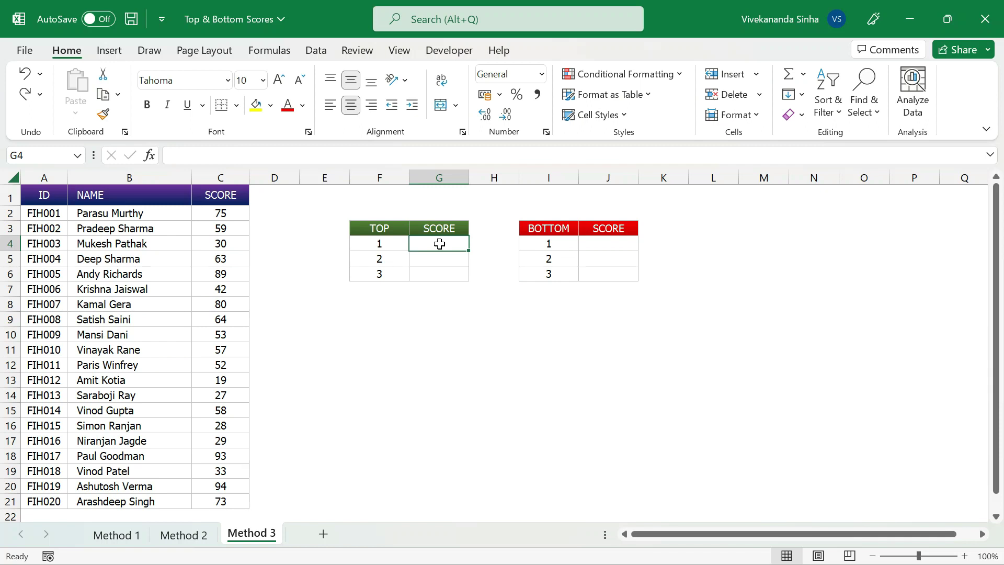
{"action": "left_click_drag", "start_coordinate": [439, 244], "coordinate": [442, 281]}
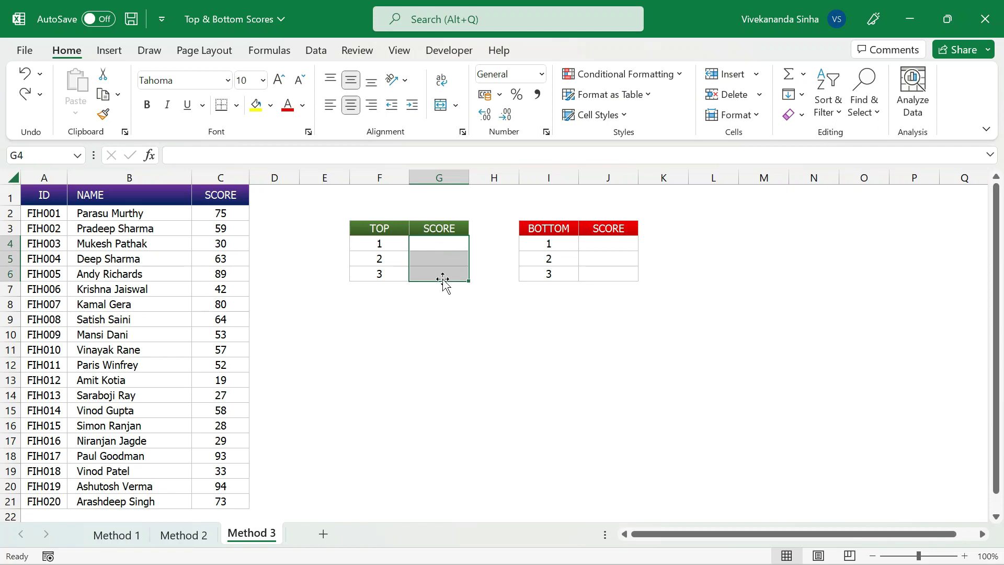
{"action": "type", "text": "="}
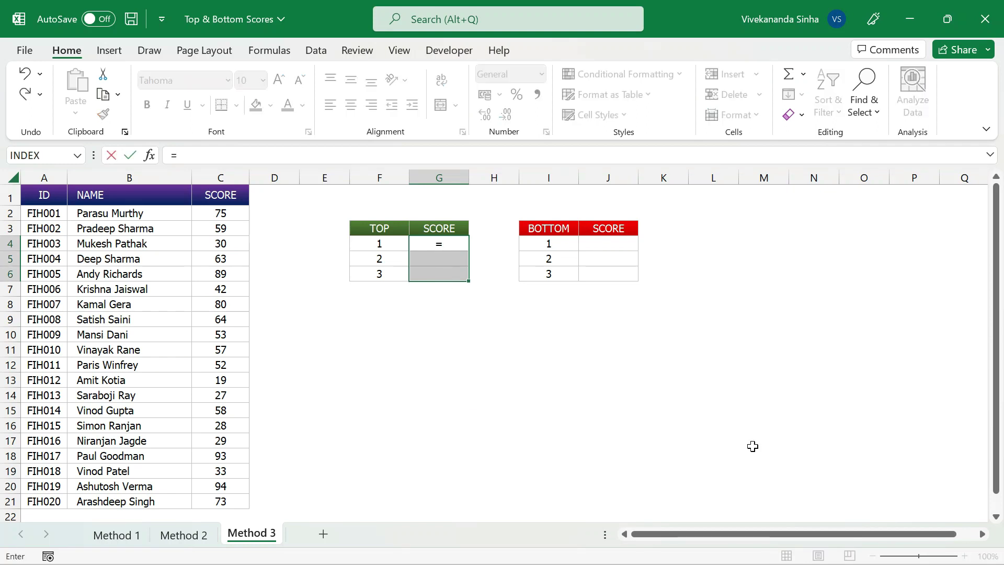
{"action": "type", "text": "large"}
{"action": "key", "text": "Tab"}
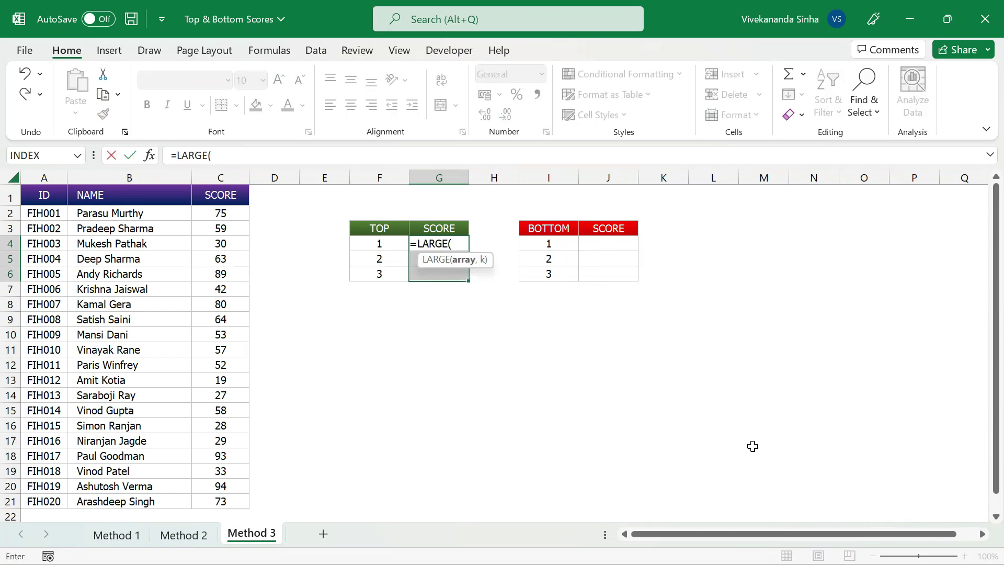
{"action": "left_click", "coordinate": [220, 211]}
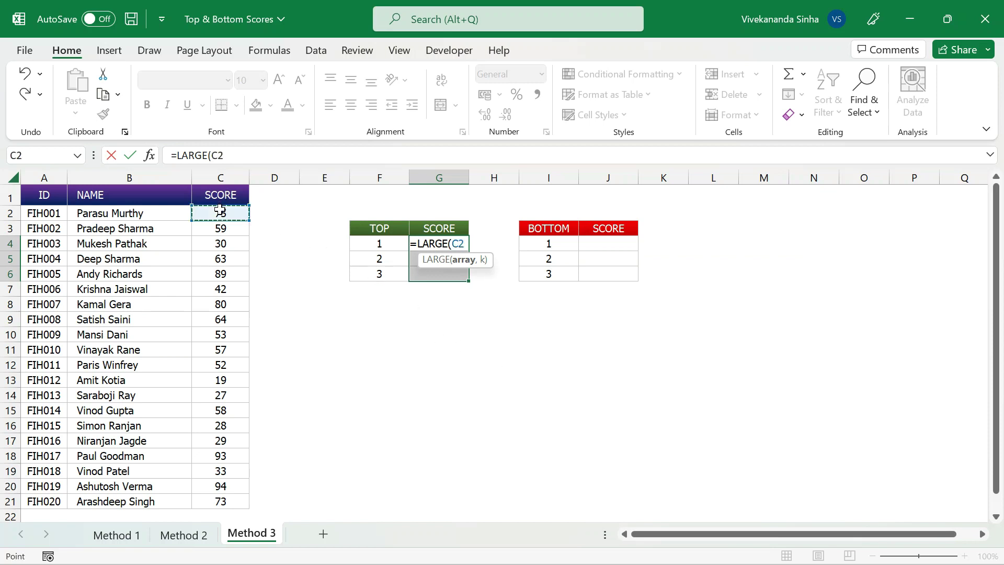
{"action": "key", "text": "ctrl+shift+Down"}
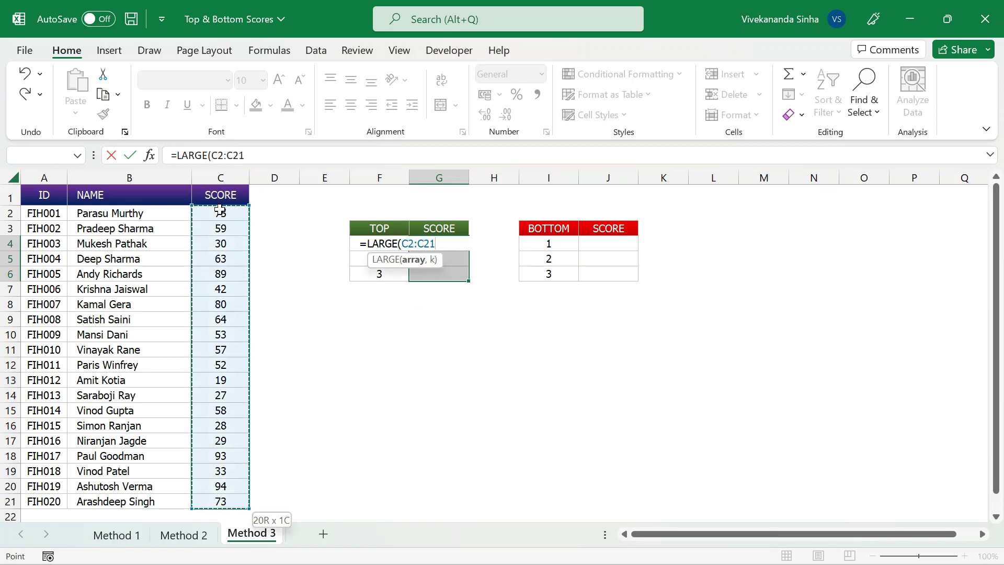
{"action": "key", "text": "F4"}
- Enter the array constant 1;2;3 as k in the LARGE formula and replace it with ROW(A1:A3)
{"action": "type", "text": ",{"}
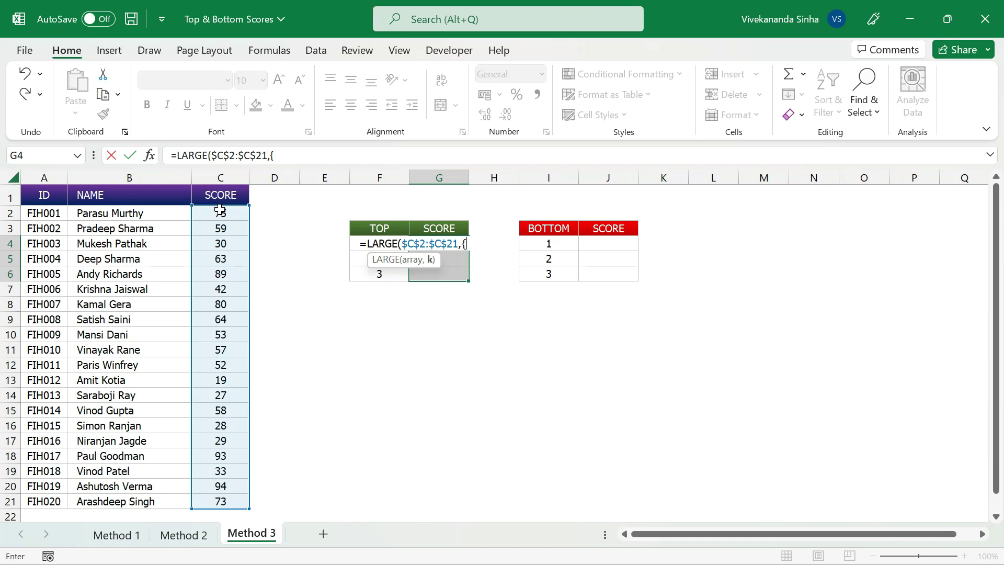
{"action": "type", "text": "1;2;3"}
{"action": "left_click_drag", "start_coordinate": [462, 243], "coordinate": [508, 247]}
{"action": "type", "text": "ro"}
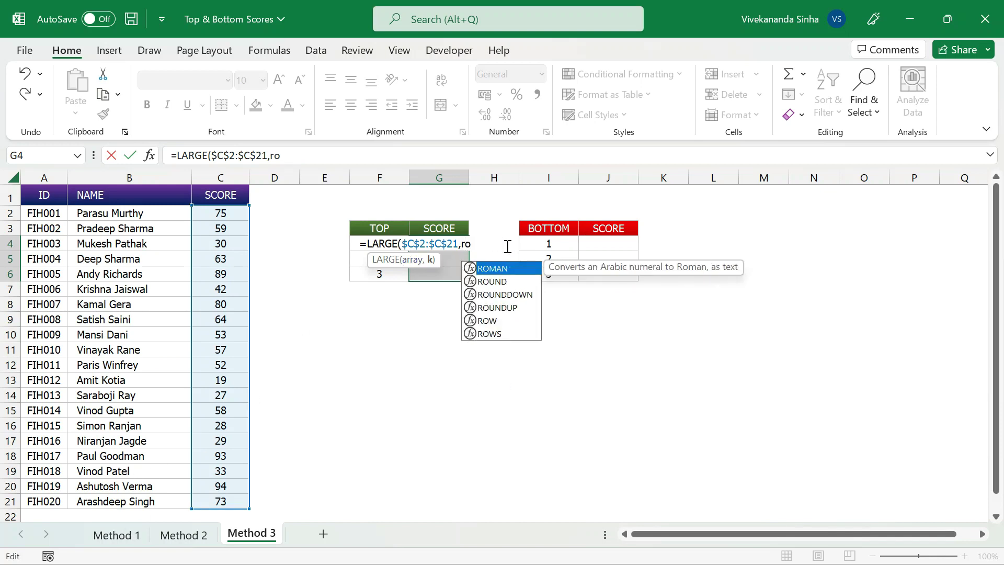
{"action": "type", "text": "w(A1:A3)"}
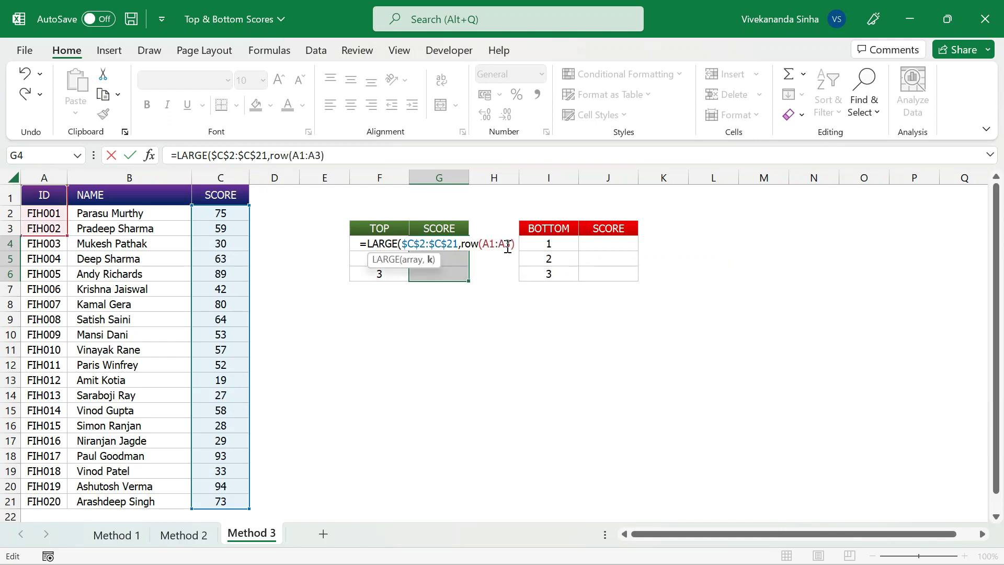
- Make the ROW reference absolute as $A$1:$A$3 and commit the LARGE formula as an array formula in G4:G6
{"action": "left_click_drag", "start_coordinate": [482, 245], "coordinate": [508, 246]}
{"action": "key", "text": "F4"}
{"action": "key", "text": "End"}
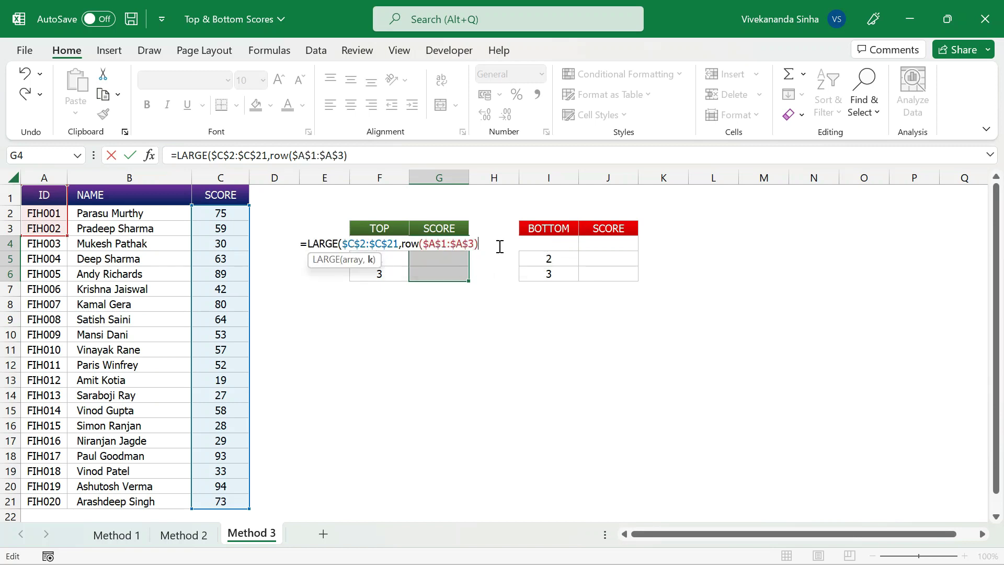
{"action": "type", "text": ")"}
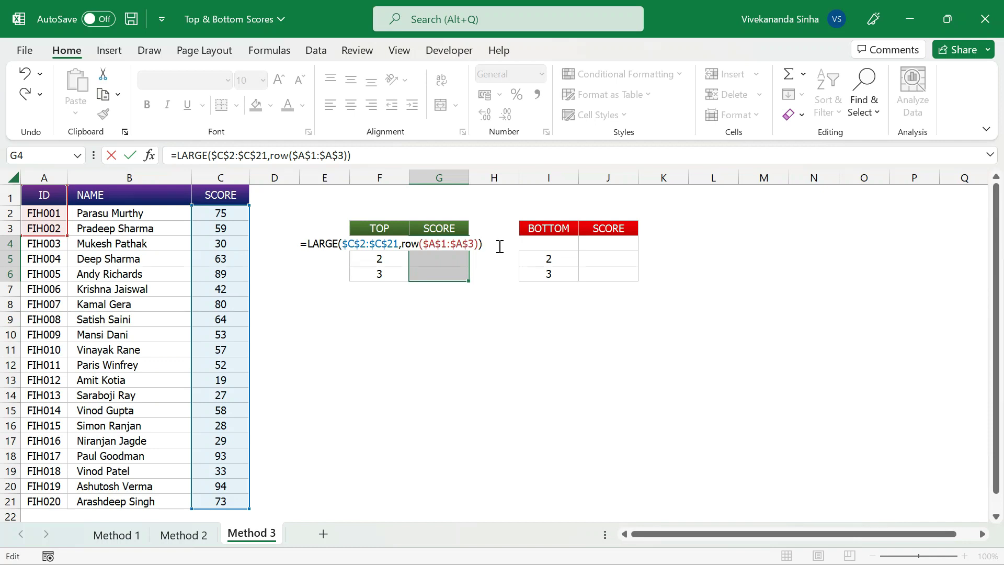
{"action": "key", "text": "ctrl+shift+Return"}
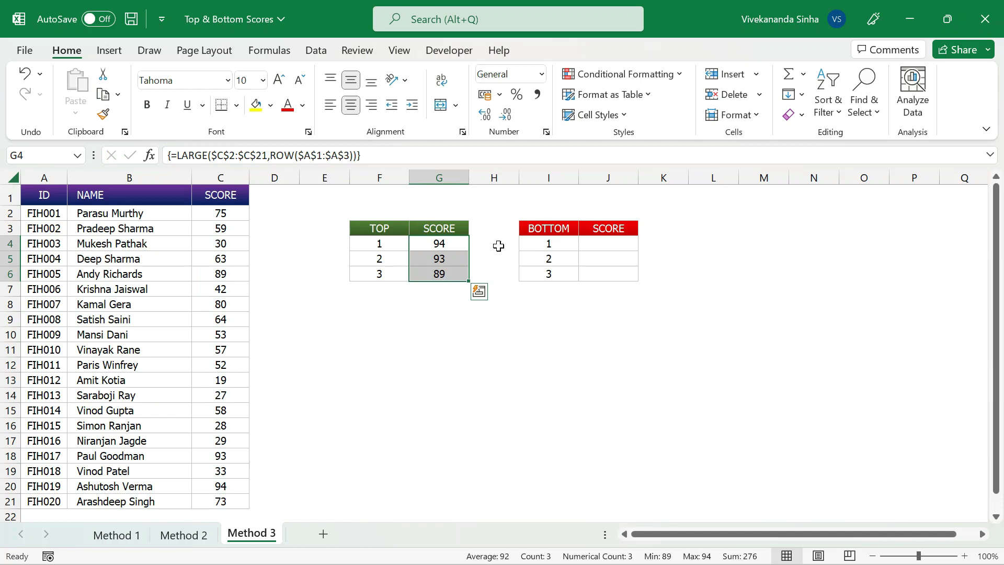
- Check the formula in each cell of G4:G6 and try to delete the contents of G5 alone
{"action": "left_click", "coordinate": [455, 257]}
{"action": "left_click", "coordinate": [447, 243]}
{"action": "key", "text": "Down"}
{"action": "key", "text": "Down"}
{"action": "key", "text": "Up"}
{"action": "key", "text": "Up"}
{"action": "key", "text": "Down"}
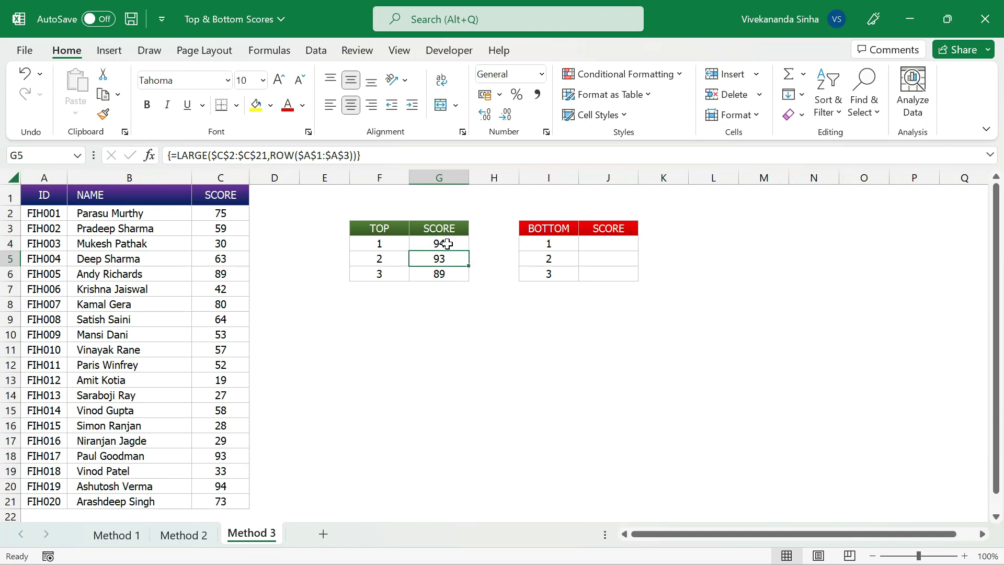
{"action": "key", "text": "Delete"}
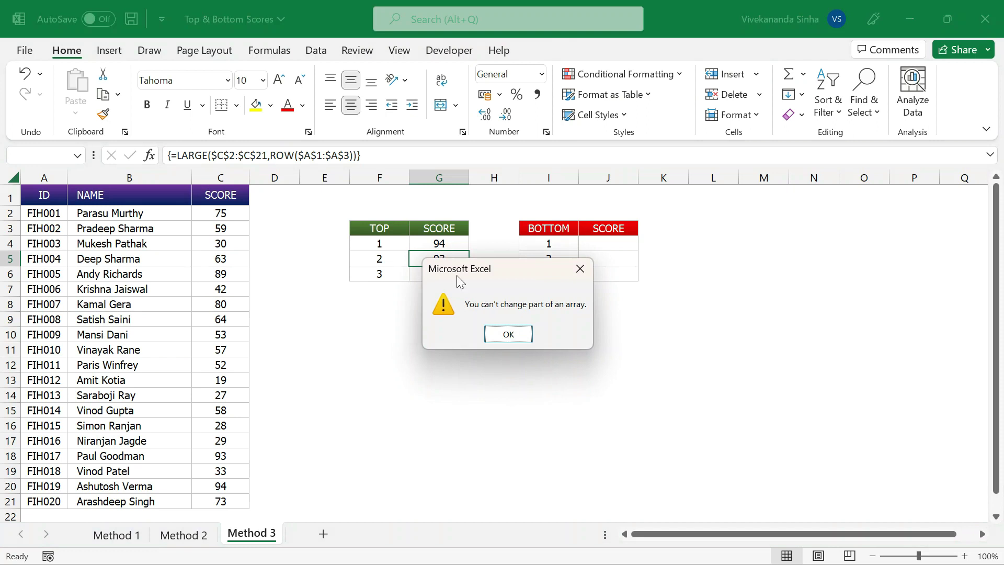
{"action": "left_click", "coordinate": [522, 335]}
- Copy the LARGE array formula from G4:G6 into the bottom score cells J4:J6
{"action": "left_click", "coordinate": [451, 244]}
{"action": "left_click_drag", "start_coordinate": [450, 245], "coordinate": [453, 272]}
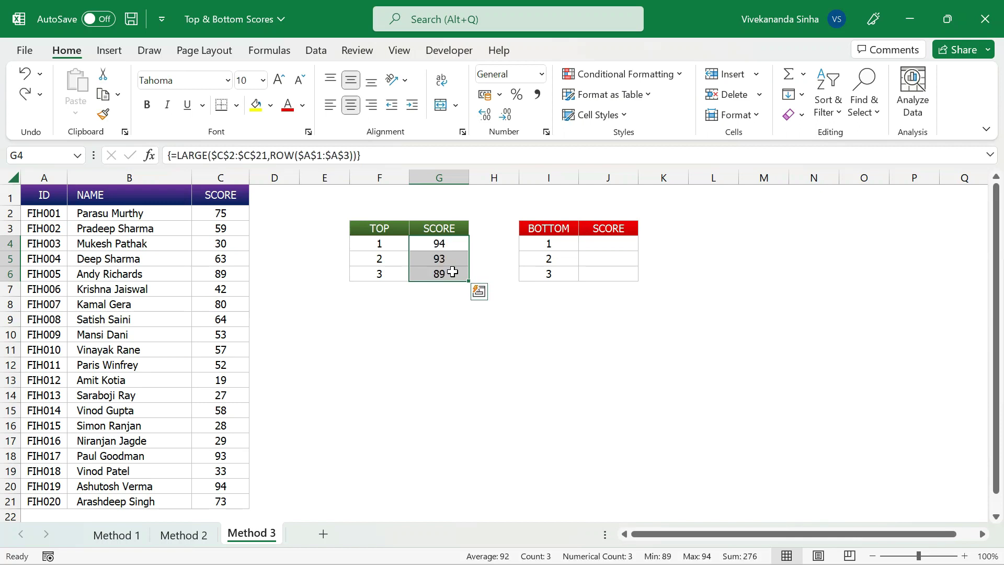
{"action": "key", "text": "ctrl+c"}
{"action": "left_click", "coordinate": [608, 243]}
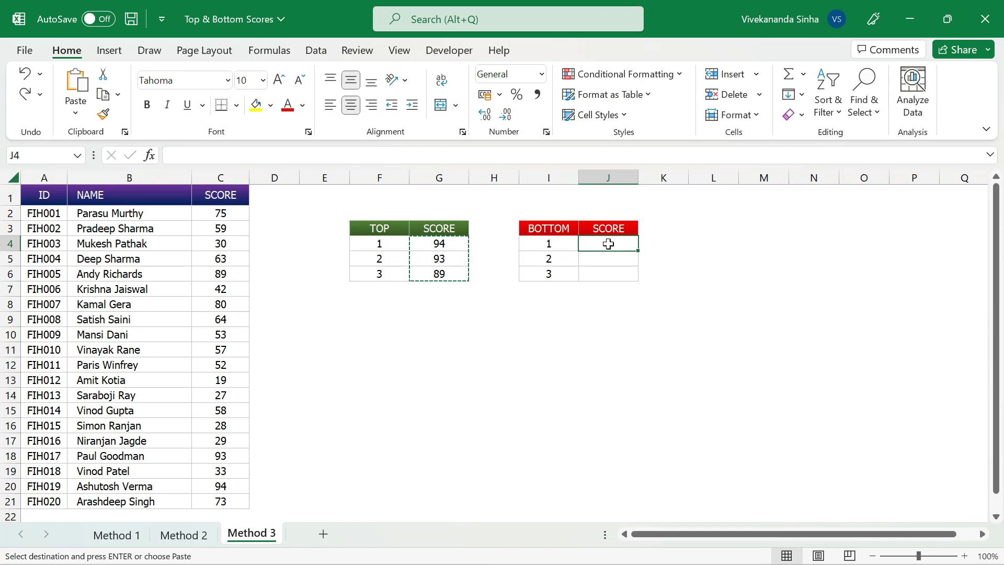
{"action": "key", "text": "ctrl+v"}
{"action": "left_click_drag", "start_coordinate": [608, 243], "coordinate": [609, 274]}
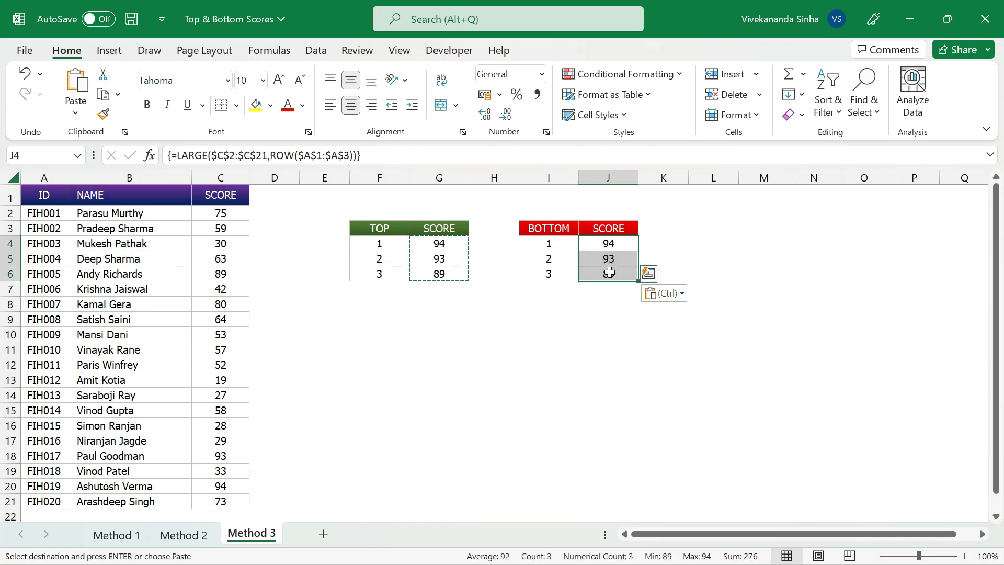
- Change the function in J4:J6 from LARGE to SMALL and commit it as an array formula
{"action": "left_click", "coordinate": [178, 155]}
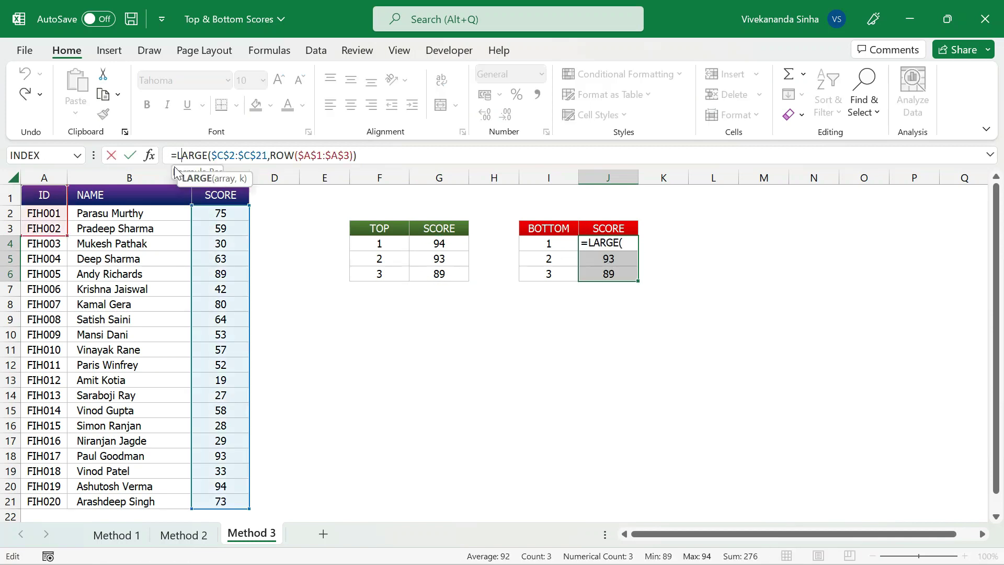
{"action": "key", "text": "Delete"}
{"action": "key", "text": "Delete"}
{"action": "key", "text": "Delete"}
{"action": "key", "text": "Delete"}
{"action": "key", "text": "Delete"}
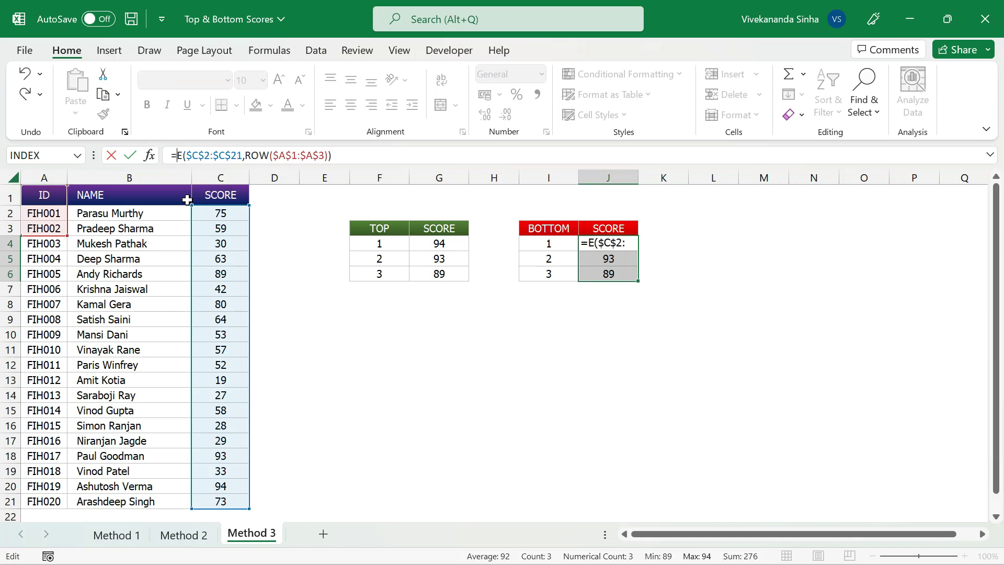
{"action": "type", "text": "SMALL"}
{"action": "key", "text": "ctrl+shift+Return"}
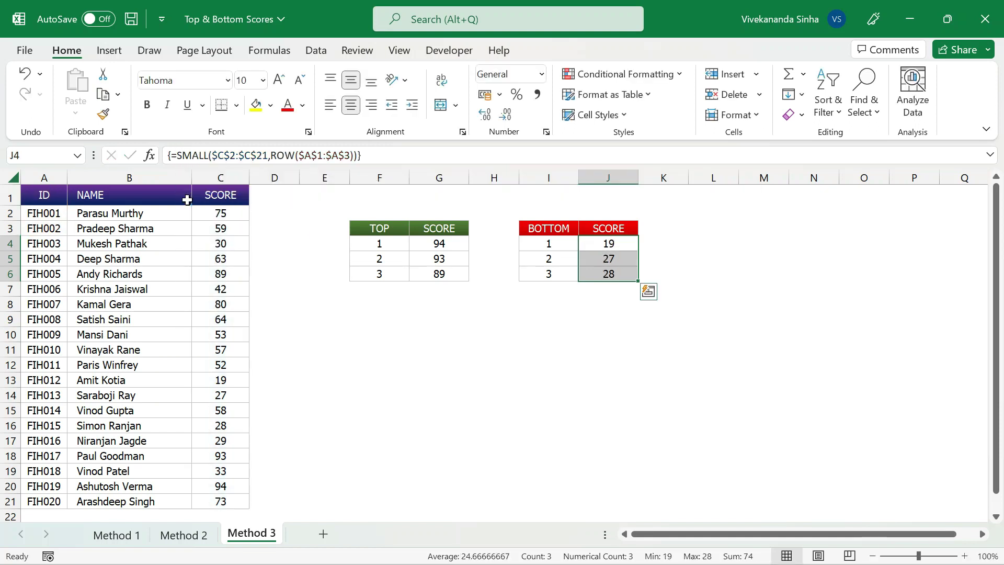